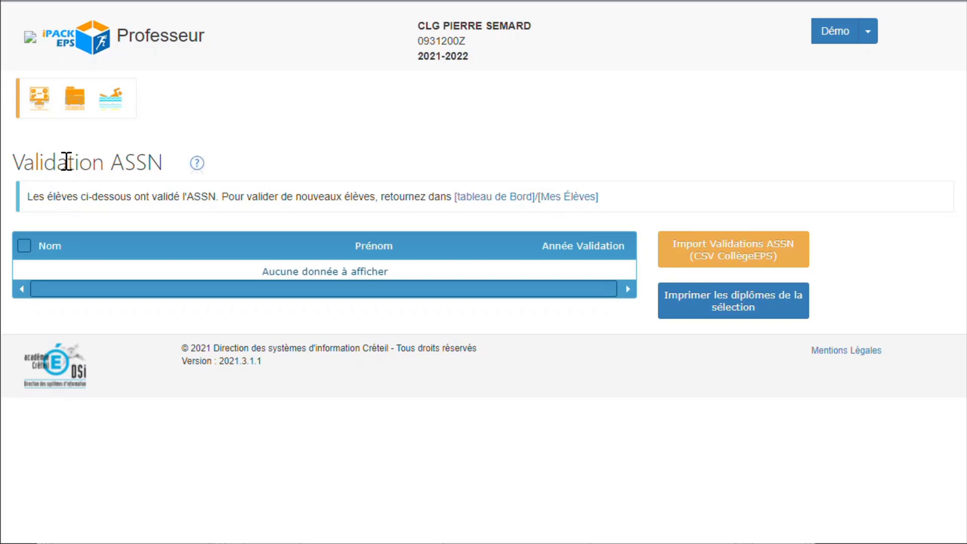
pyautogui.moveTo(66, 161); pyautogui.dragTo(136, 162)
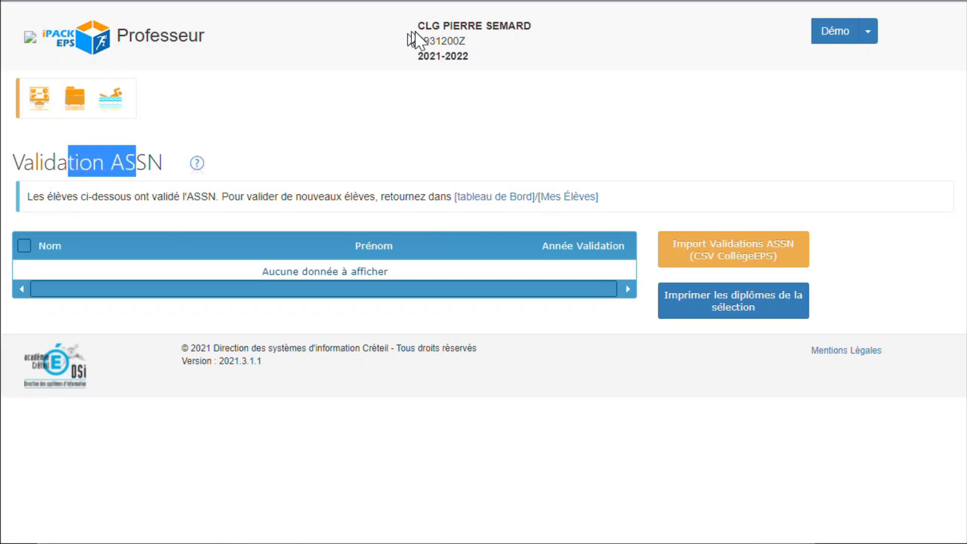
pyautogui.click(60, 163)
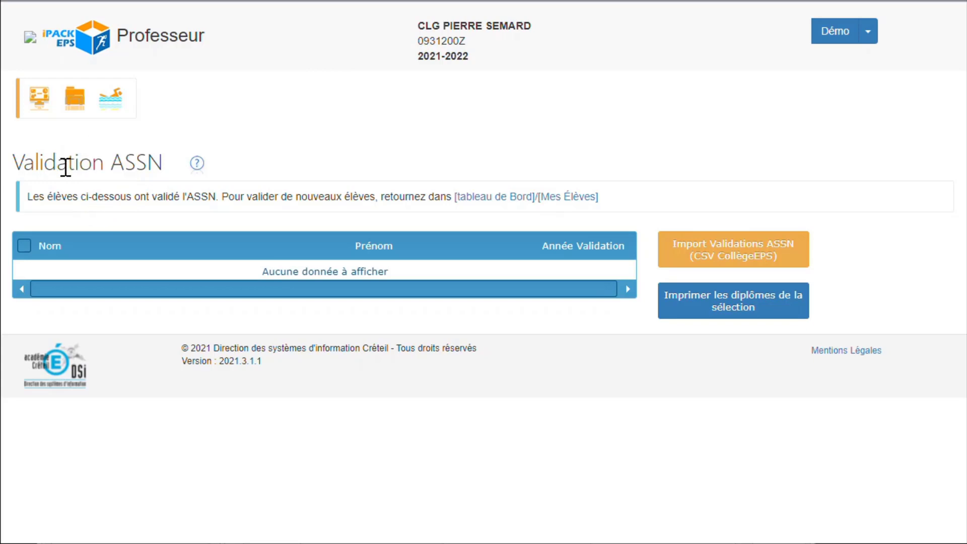
pyautogui.tripleClick(66, 167)
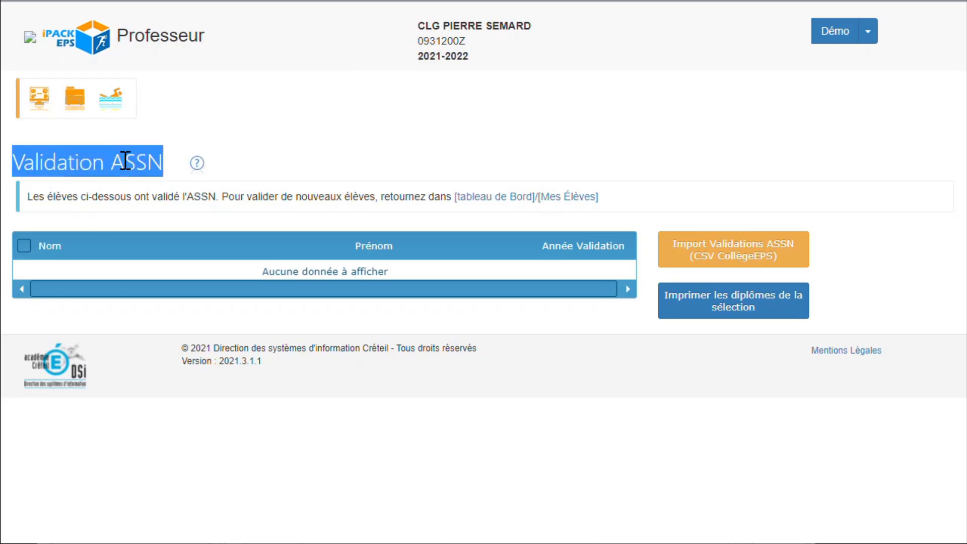
pyautogui.click(288, 202)
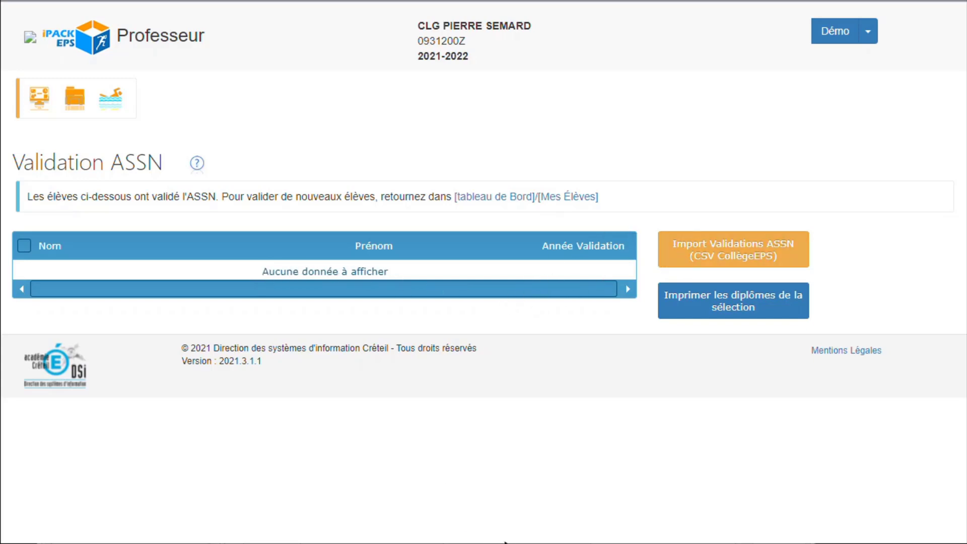
# - Switch to CollegeEPS and display the Savoir Nager competency of the first pupil in the list
pyautogui.hotkey('alt', 'Tab')
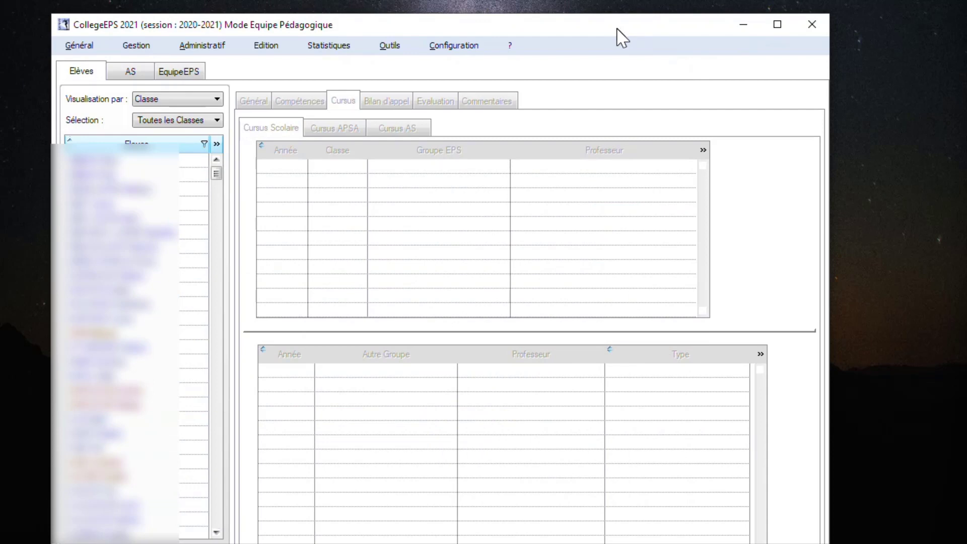
pyautogui.moveTo(618, 29); pyautogui.dragTo(604, 20)
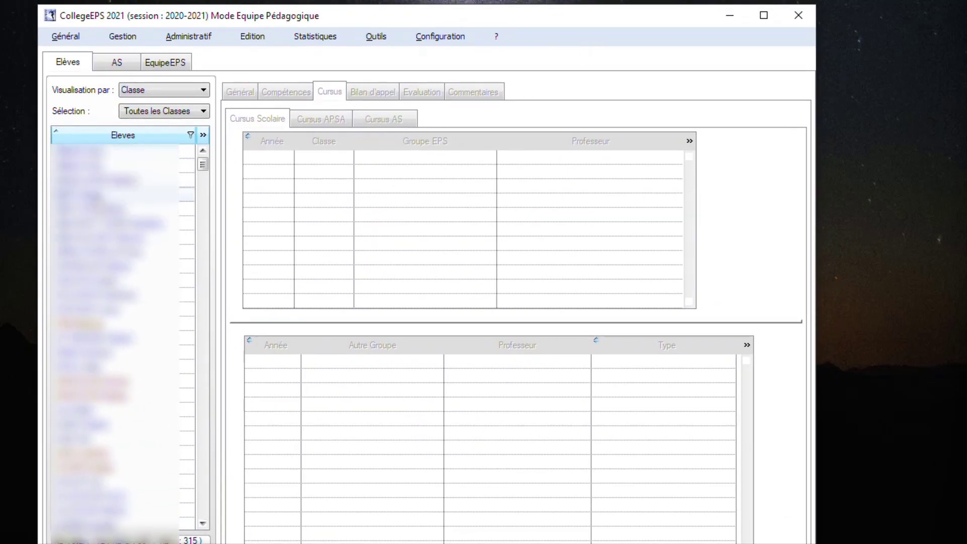
pyautogui.click(80, 150)
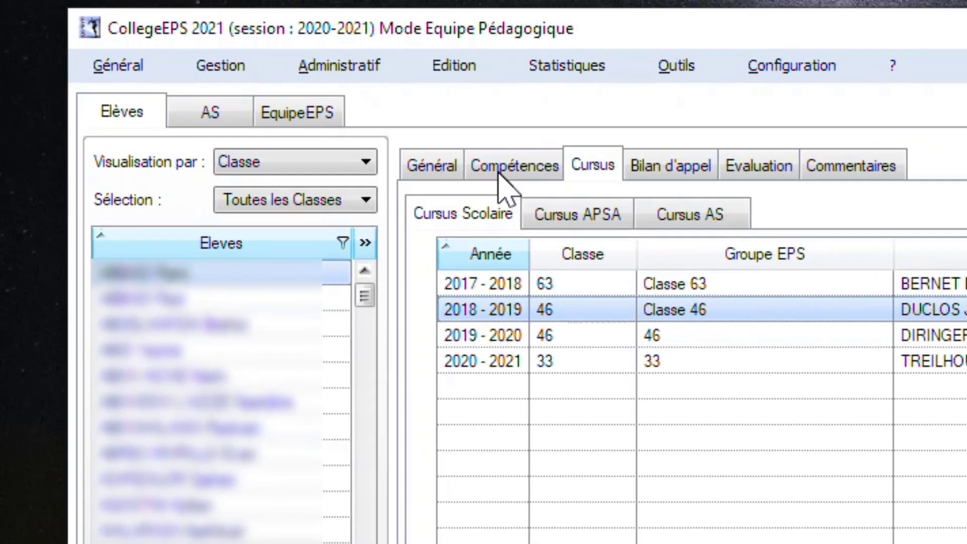
pyautogui.click(499, 172)
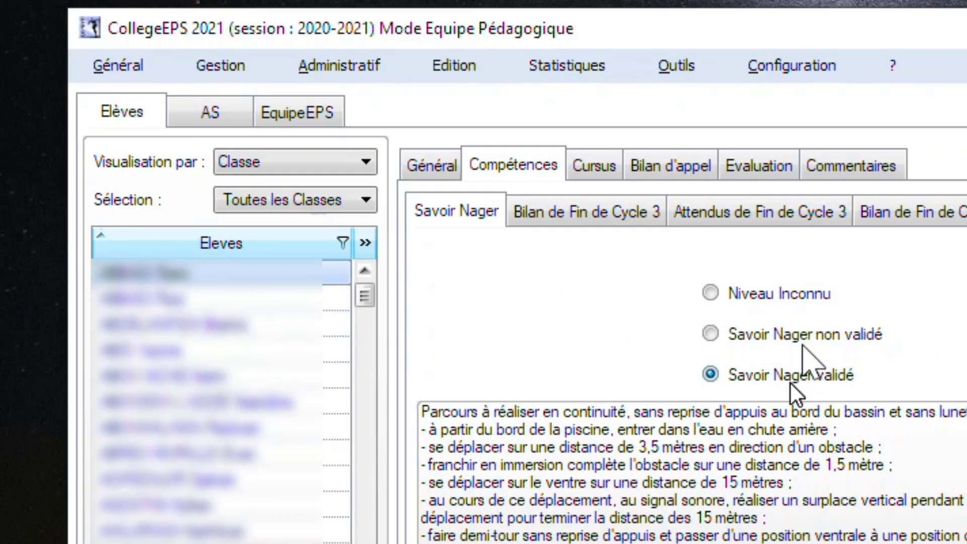
# - Export the ASSN validations for iPackEPS, saving them as the CSV file ASSN_0931200Z.csv
pyautogui.click(661, 69)
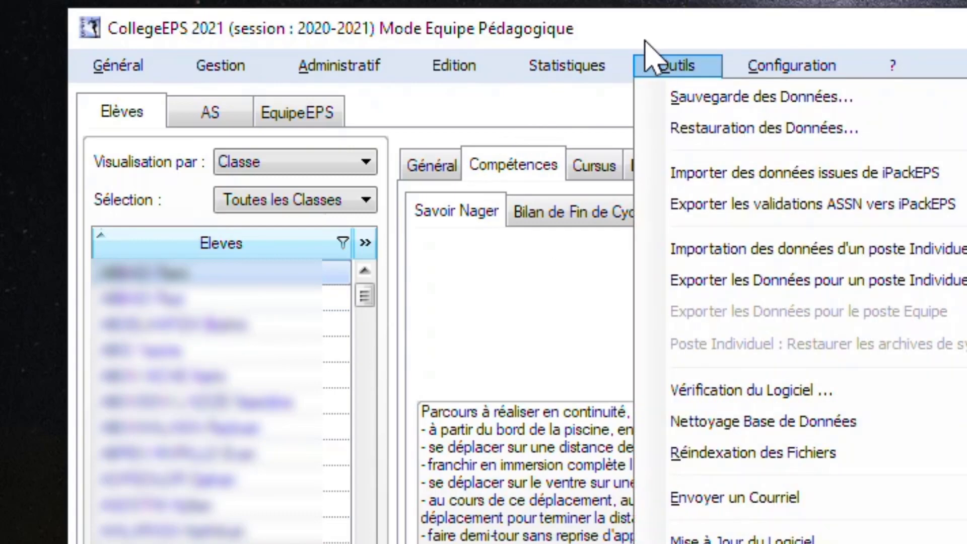
pyautogui.click(650, 59)
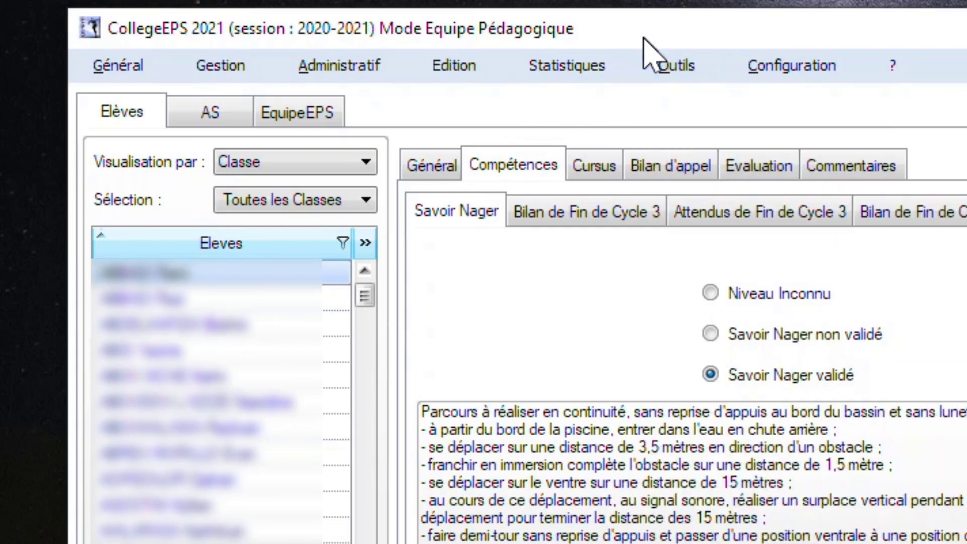
pyautogui.click(675, 71)
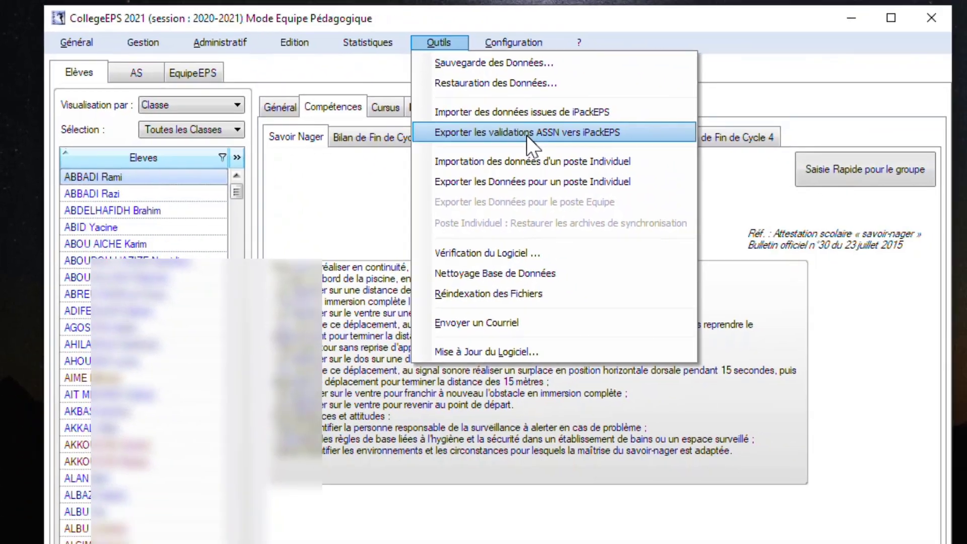
pyautogui.click(791, 201)
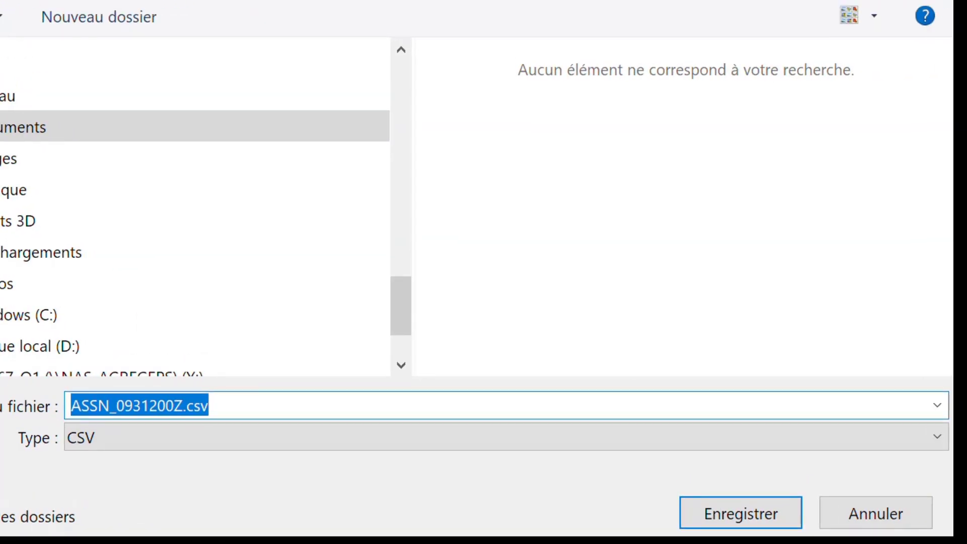
pyautogui.click(736, 514)
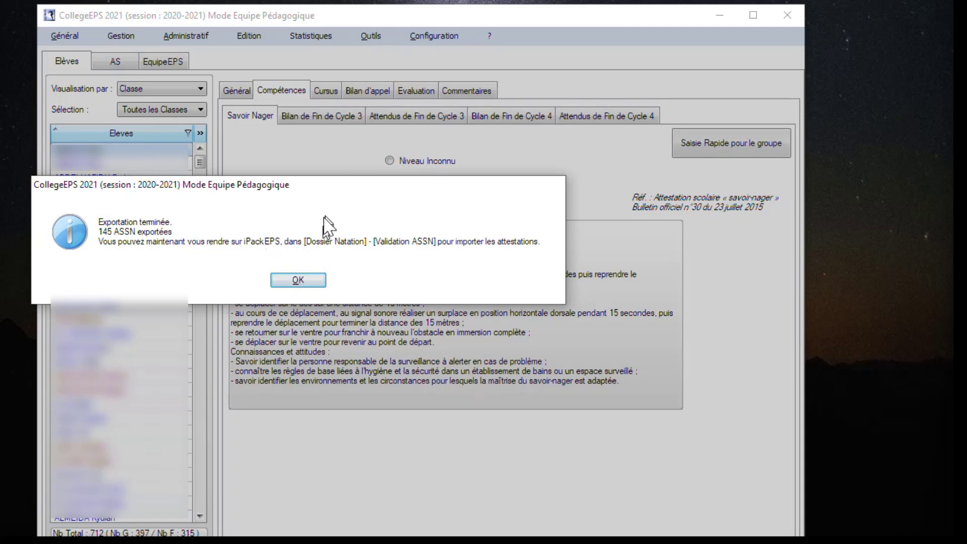
pyautogui.click(298, 280)
# - Return to iPackEPS and open Validation ASSN in the Dossier Natation
pyautogui.click(793, 22)
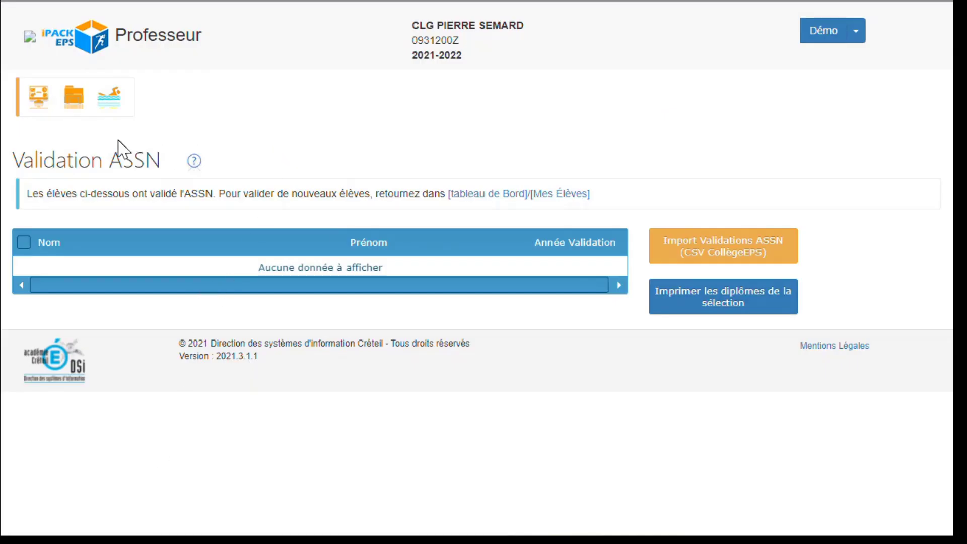
pyautogui.click(40, 97)
pyautogui.click(542, 369)
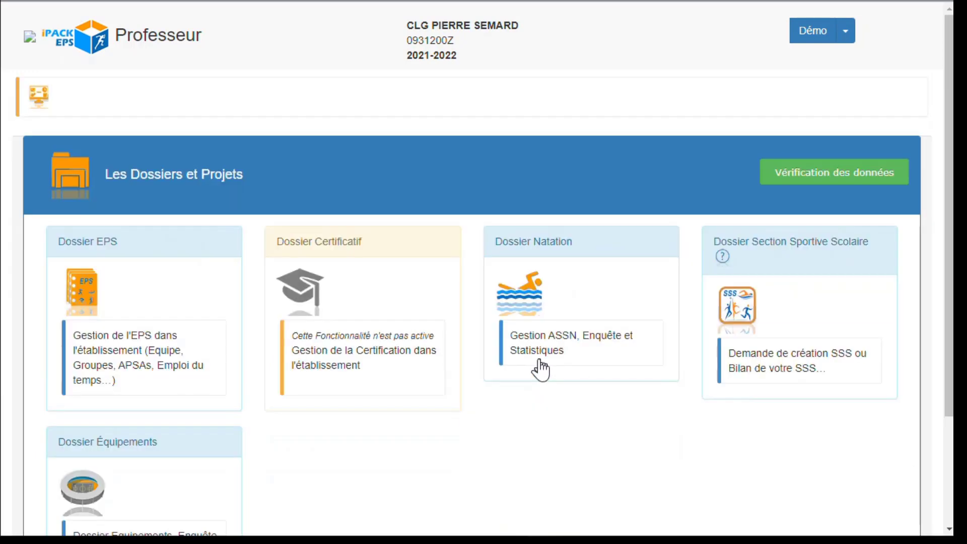
pyautogui.click(537, 298)
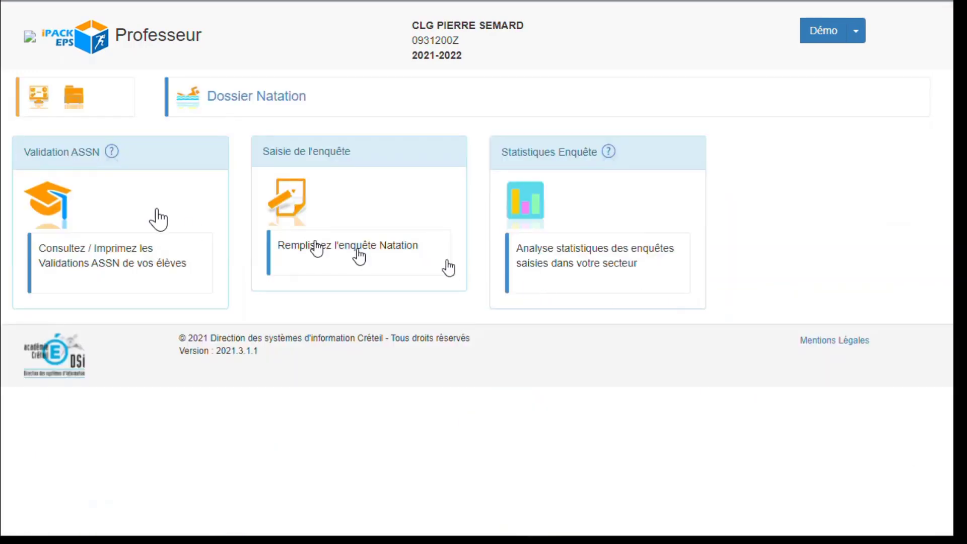
pyautogui.click(56, 201)
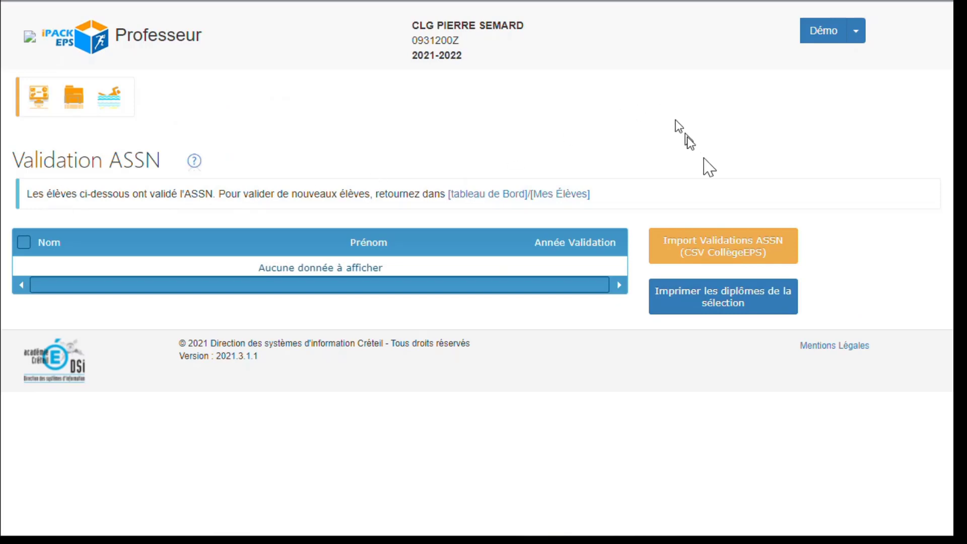
# - Import the ASSN validations from ASSN_0931200Z.csv in the 2020-2021 folder under DocsPackEPS
pyautogui.click(716, 247)
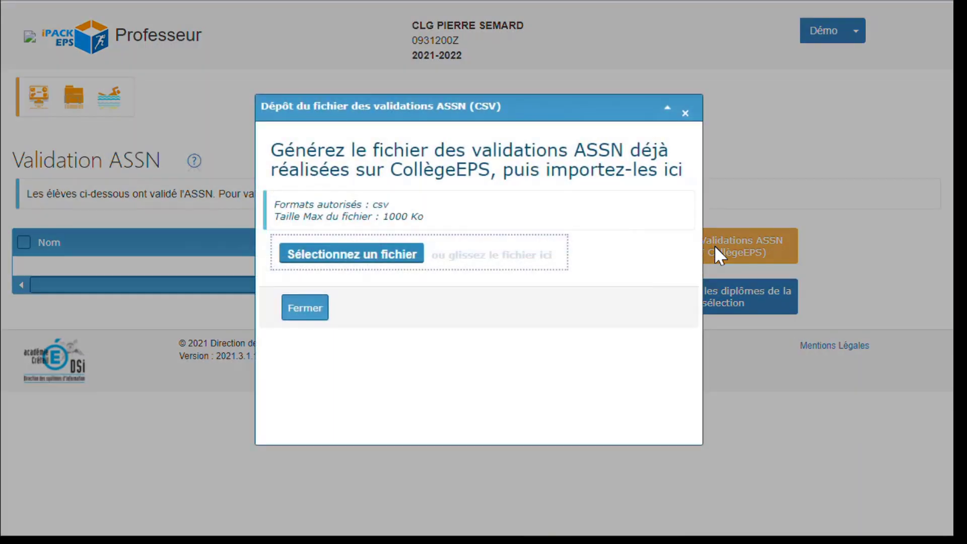
pyautogui.click(345, 256)
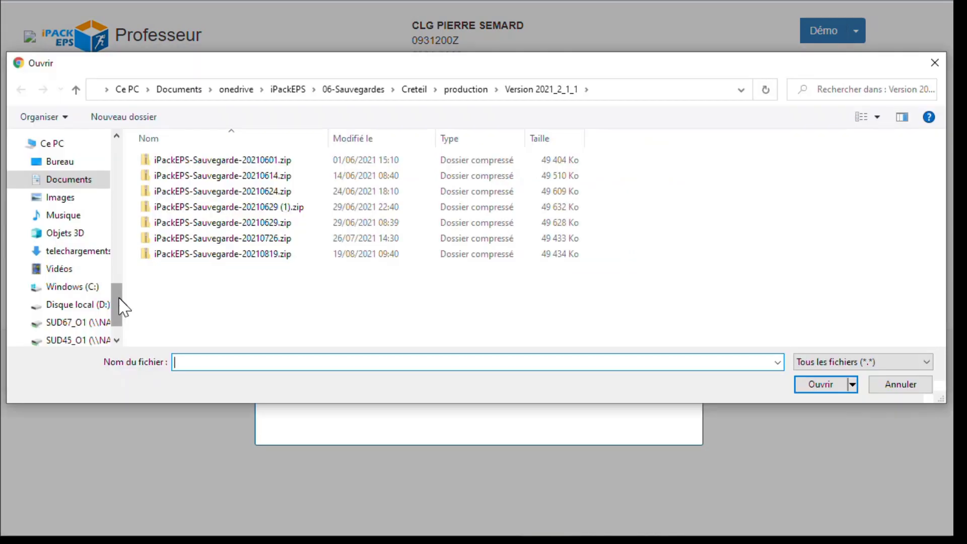
pyautogui.moveTo(124, 307); pyautogui.dragTo(121, 167)
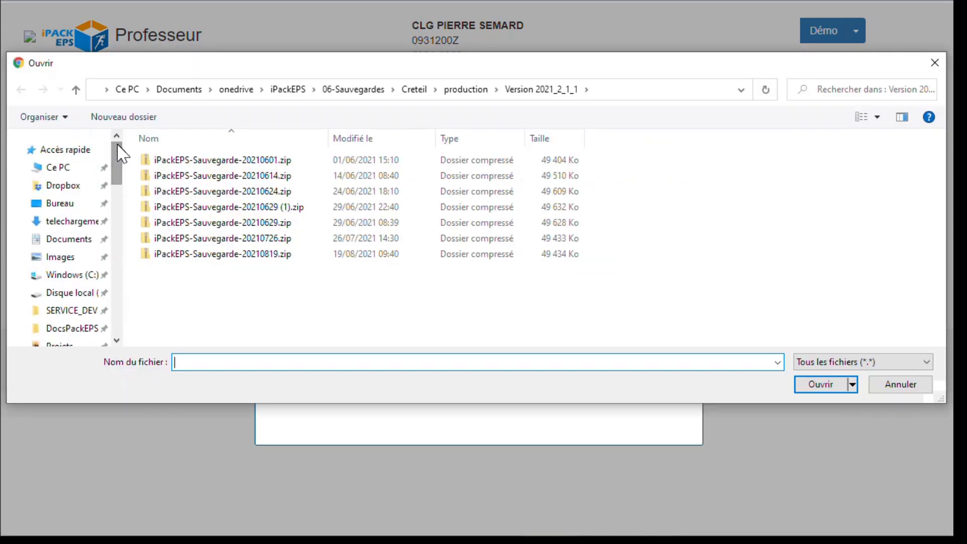
pyautogui.click(65, 326)
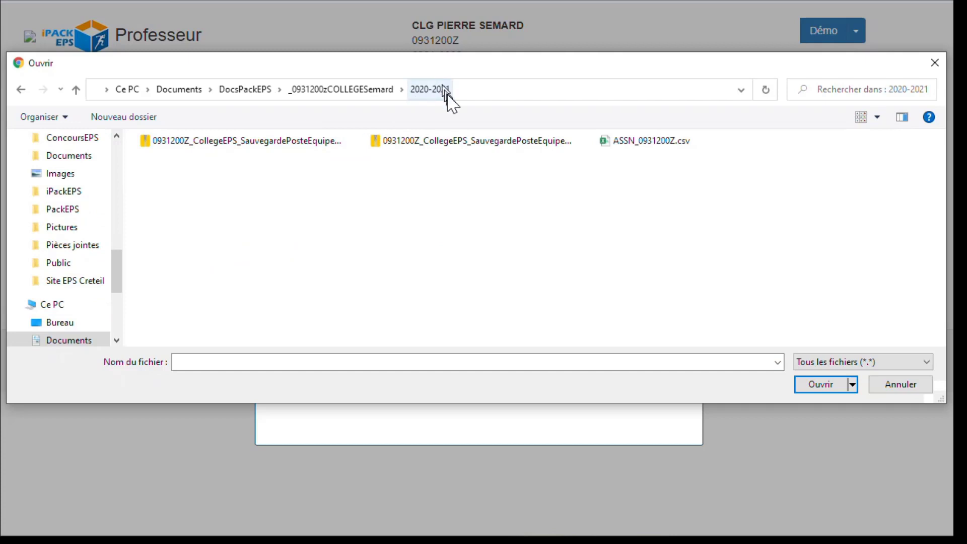
pyautogui.click(644, 146)
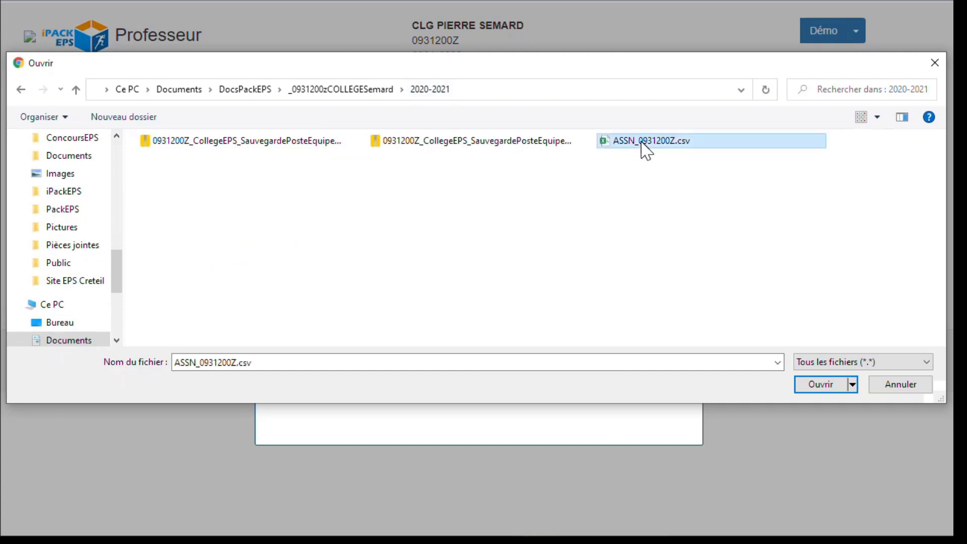
pyautogui.click(821, 385)
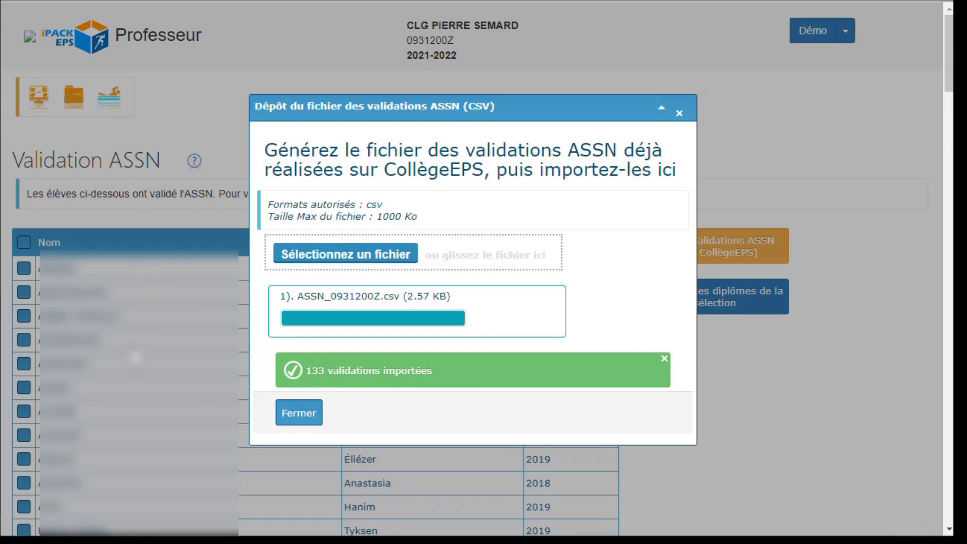
pyautogui.click(298, 413)
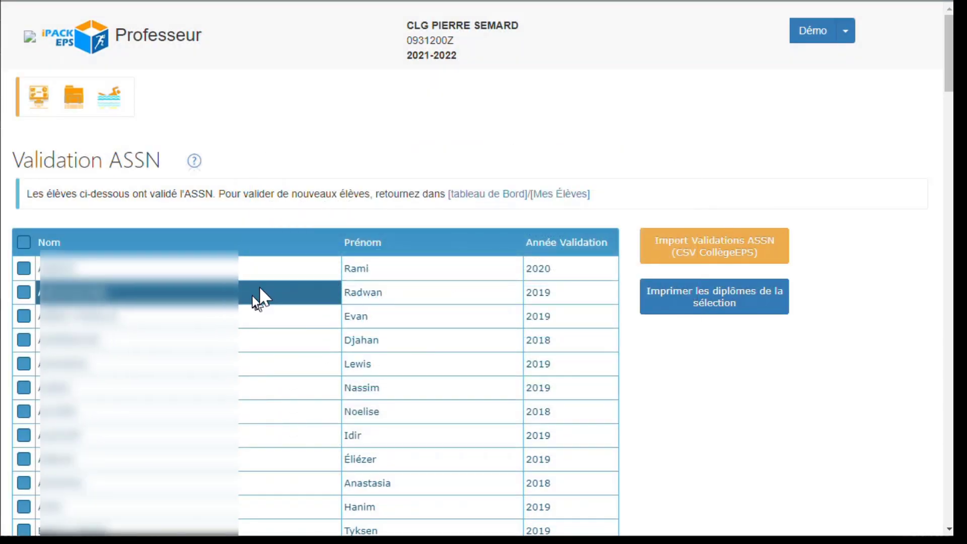
# - Look through the imported pupils and sort the list by Année Validation in ascending order
pyautogui.scroll(-12, 284, 295)
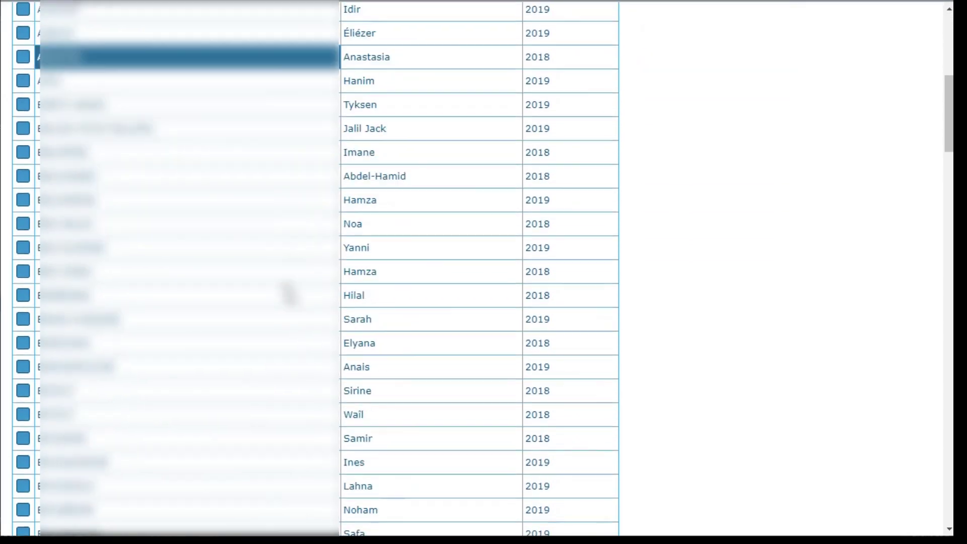
pyautogui.scroll(-8, 290, 291)
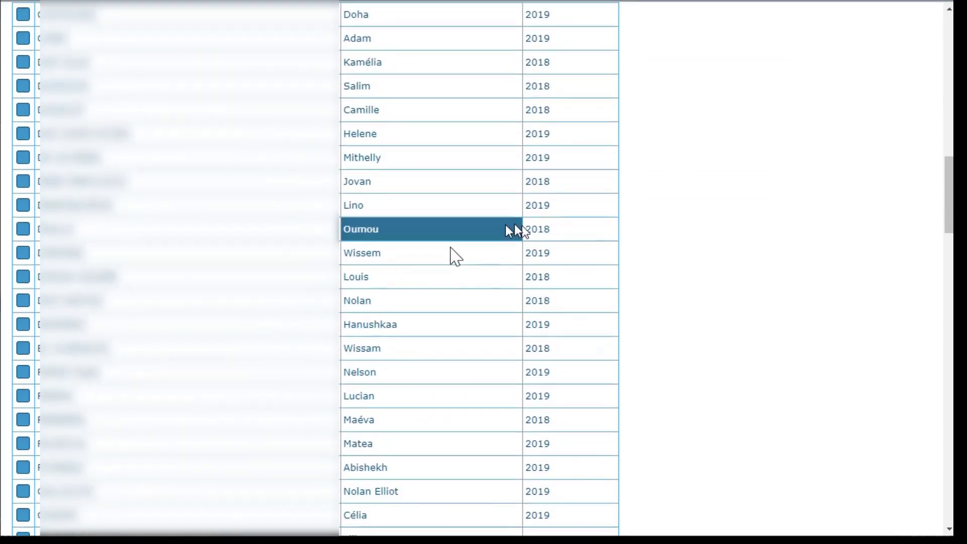
pyautogui.scroll(-3, 417, 262)
pyautogui.scroll(-10, 417, 262)
pyautogui.scroll(15, 417, 266)
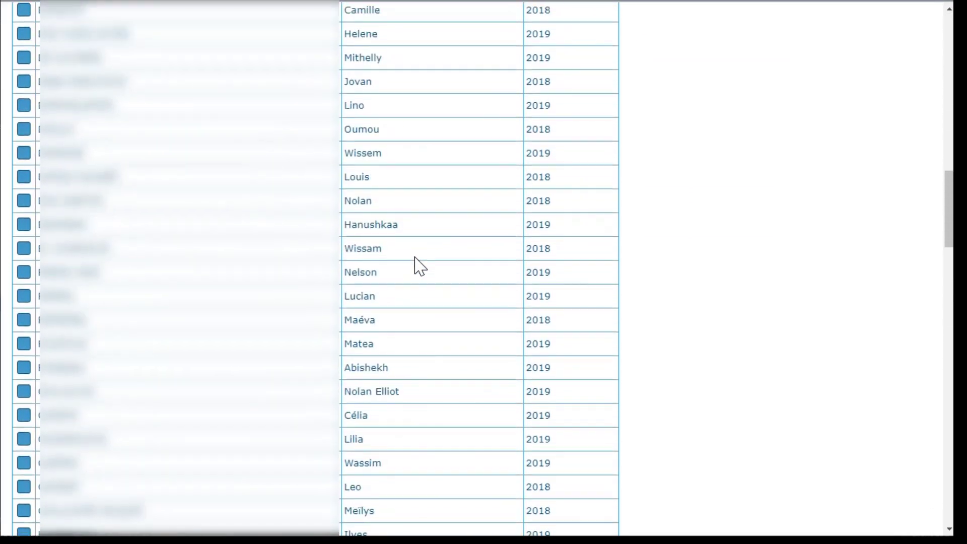
pyautogui.scroll(20, 381, 373)
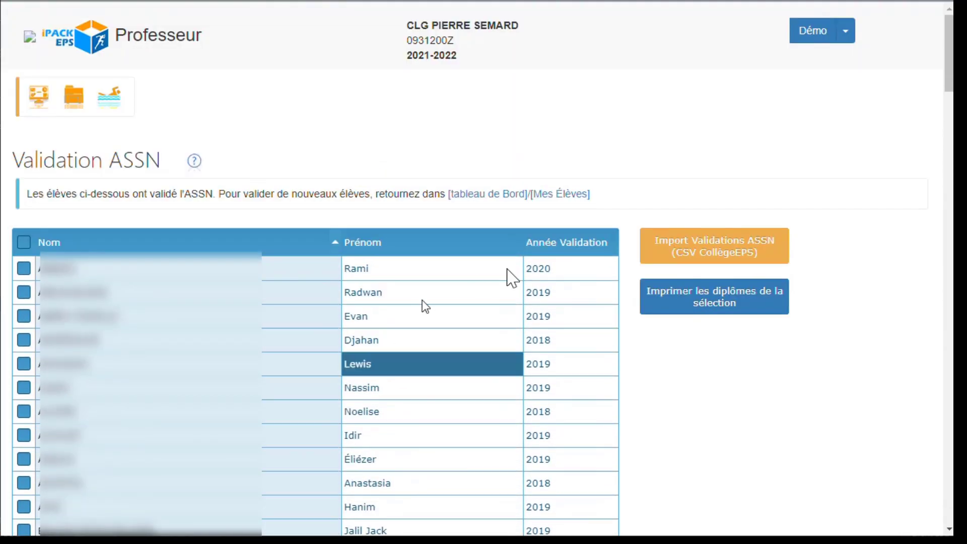
pyautogui.click(573, 248)
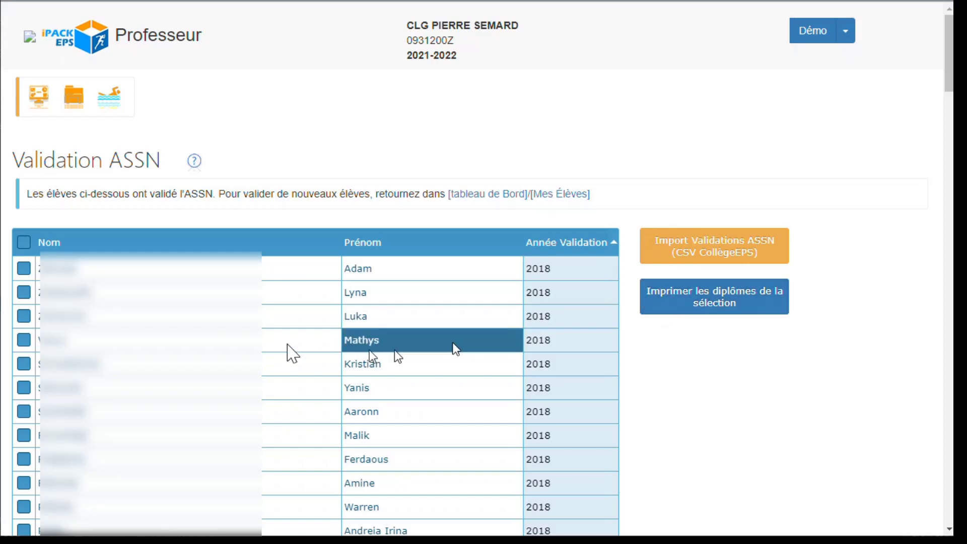
# - Select all pupils in the ASSN validation list at once and clear the whole selection again
pyautogui.click(24, 243)
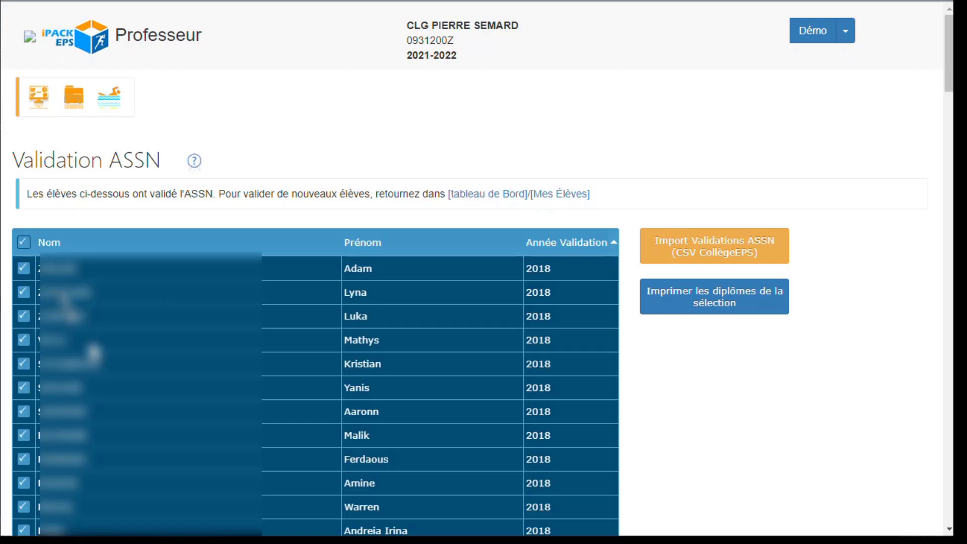
pyautogui.scroll(-4, 101, 356)
pyautogui.scroll(-4, 101, 348)
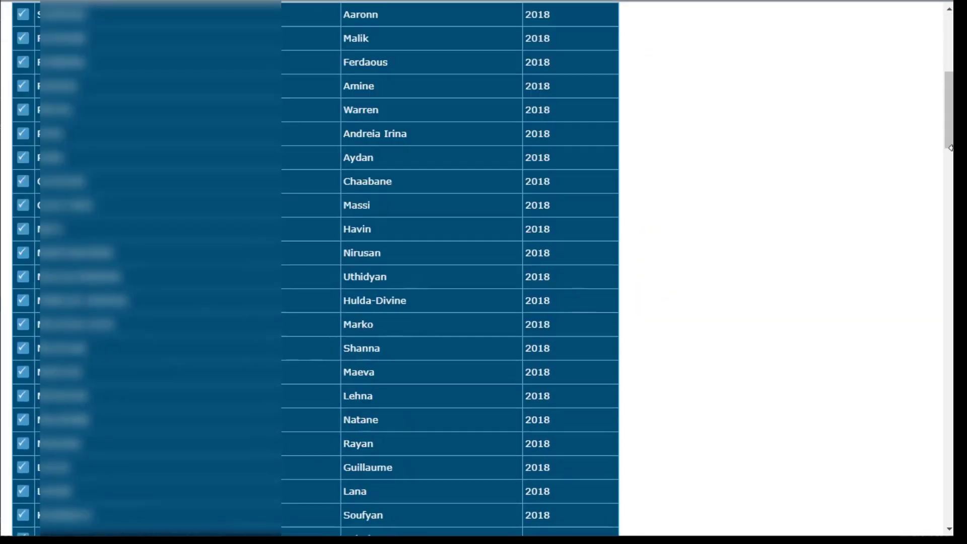
pyautogui.moveTo(947, 121); pyautogui.dragTo(946, 60)
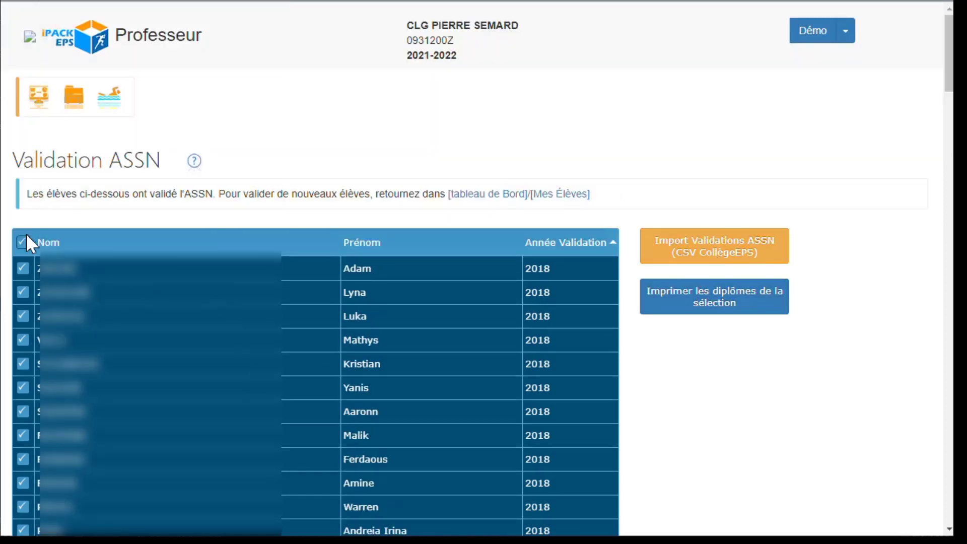
pyautogui.click(21, 245)
# - Select only the first, third, fifth and sixth pupils in the ASSN validation list
pyautogui.click(21, 268)
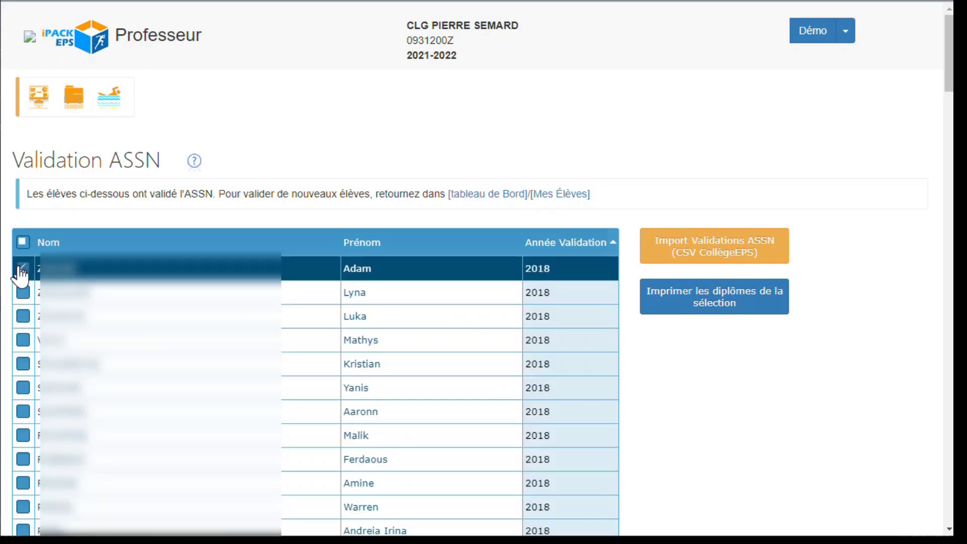
pyautogui.click(23, 317)
pyautogui.click(23, 363)
pyautogui.click(23, 387)
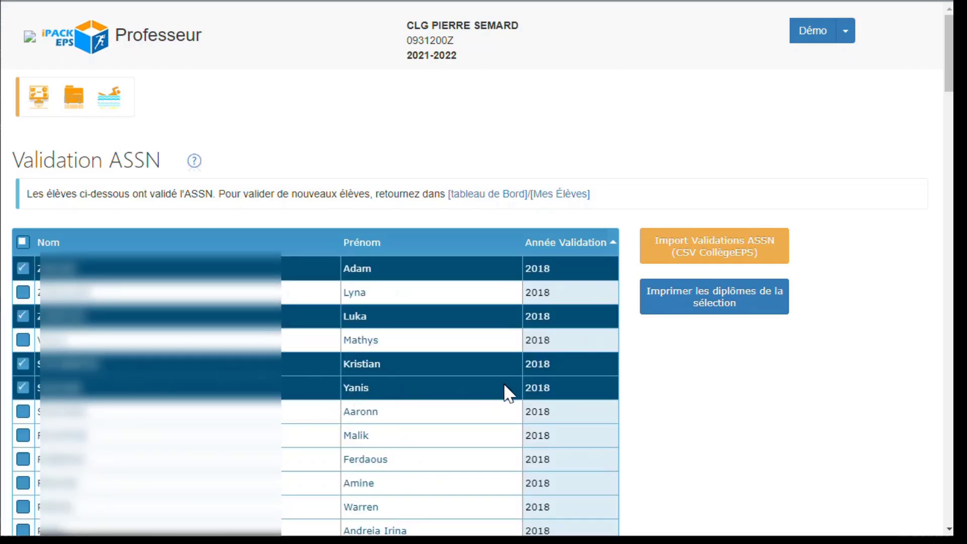
pyautogui.doubleClick(232, 196)
pyautogui.moveTo(232, 195); pyautogui.dragTo(379, 196)
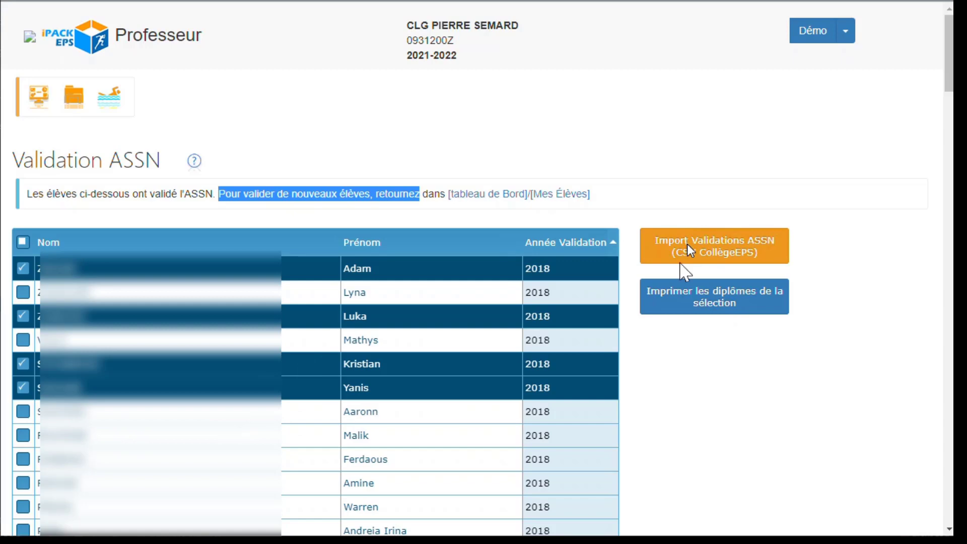
# - Open the Visualisation des Élèves page of Mes Élèves from the dashboard and show its Savoir Nager section
pyautogui.click(688, 432)
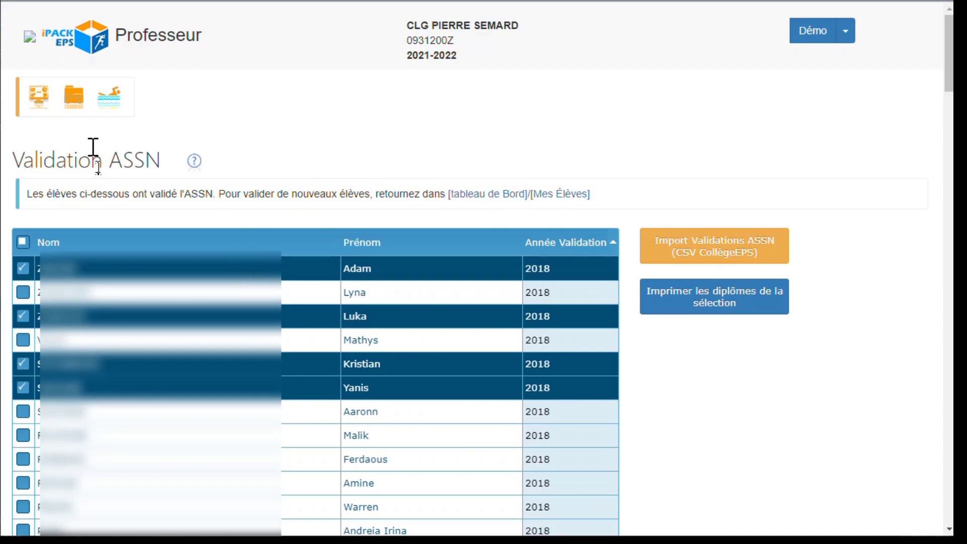
pyautogui.click(40, 103)
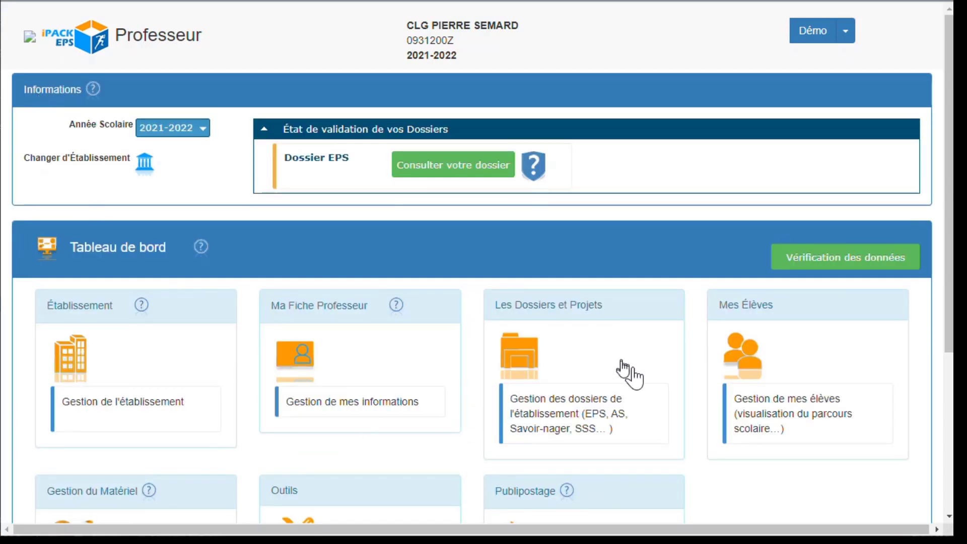
pyautogui.click(757, 367)
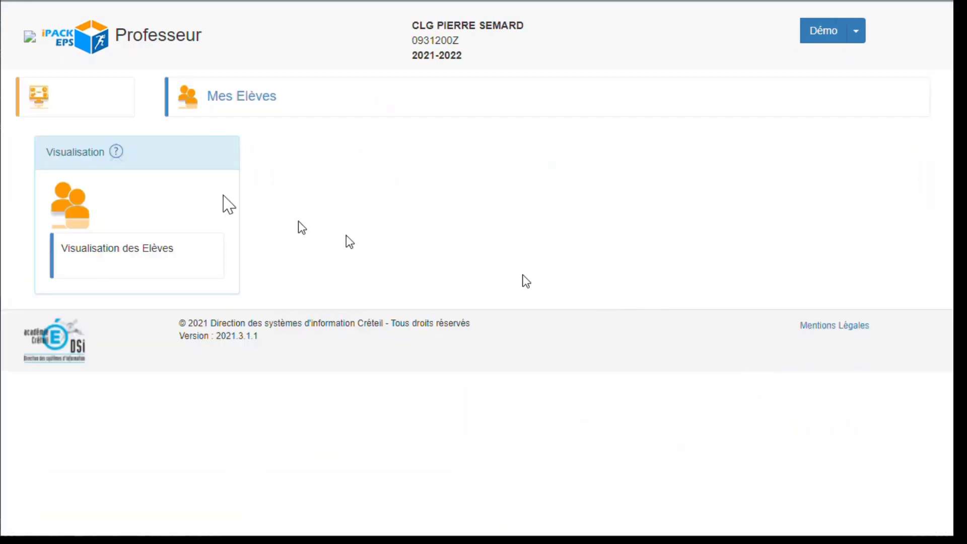
pyautogui.click(64, 207)
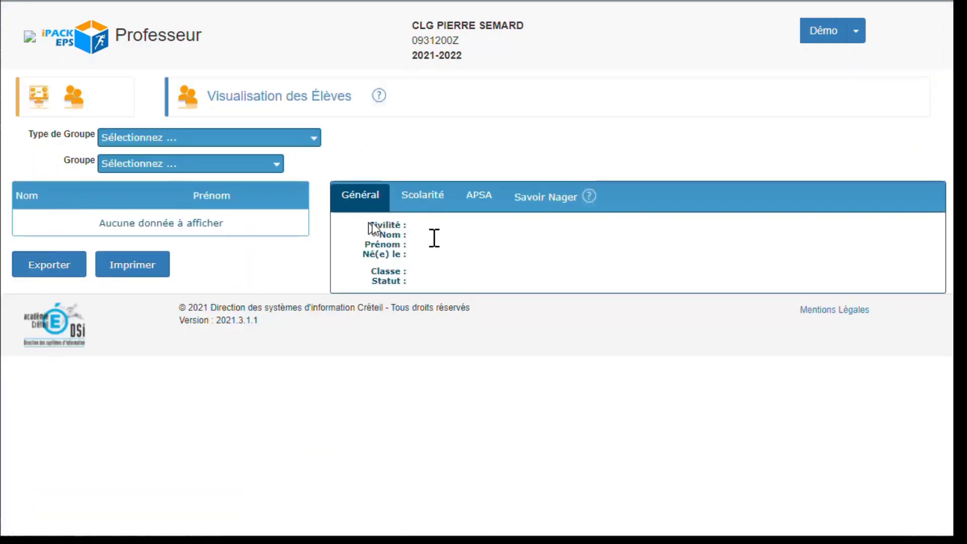
pyautogui.click(568, 199)
# - List the pupils of group 61 with EPS as the group type
pyautogui.click(213, 146)
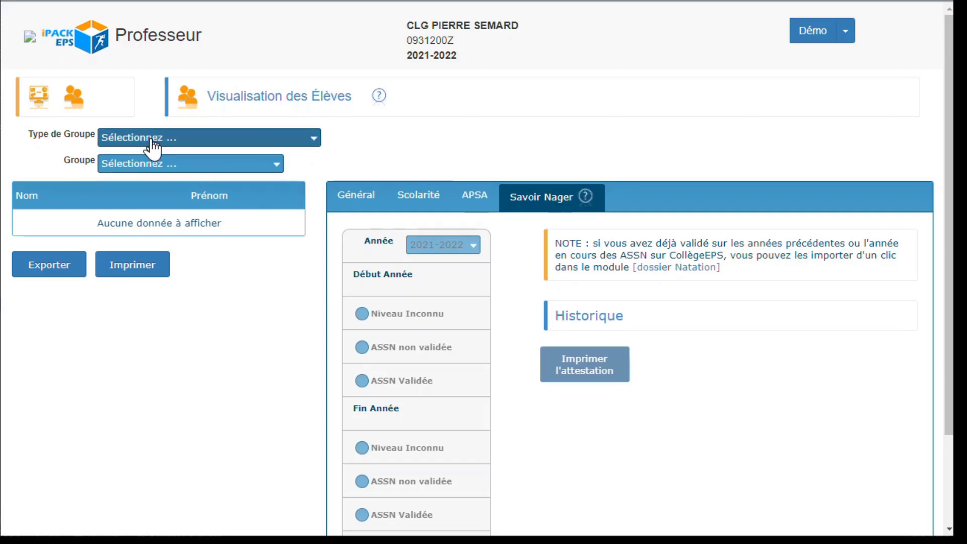
pyautogui.click(134, 167)
pyautogui.click(132, 166)
pyautogui.click(123, 187)
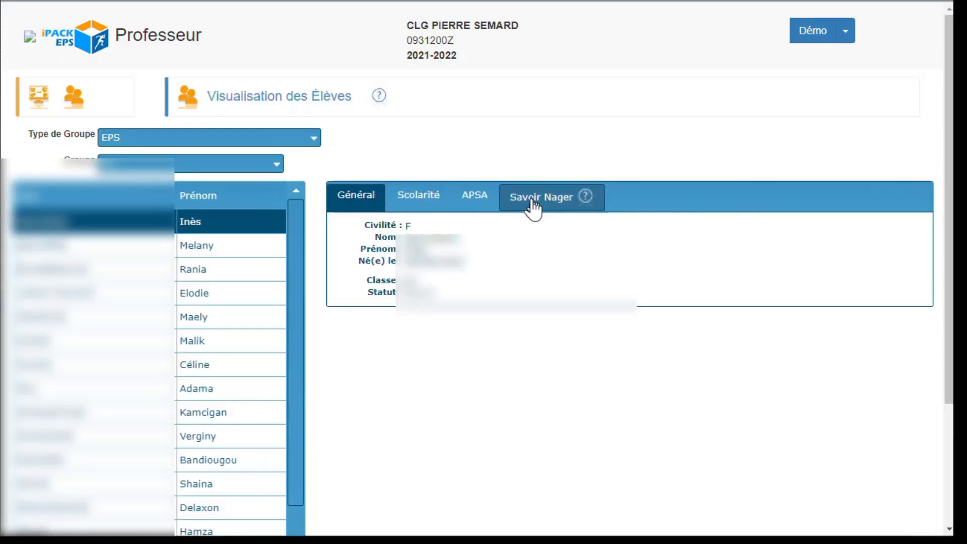
# - Record the first pupil's 2021-2022 swimming status as ASSN non validée for Début Année and ASSN Validée for Fin Année, and save it
pyautogui.click(532, 204)
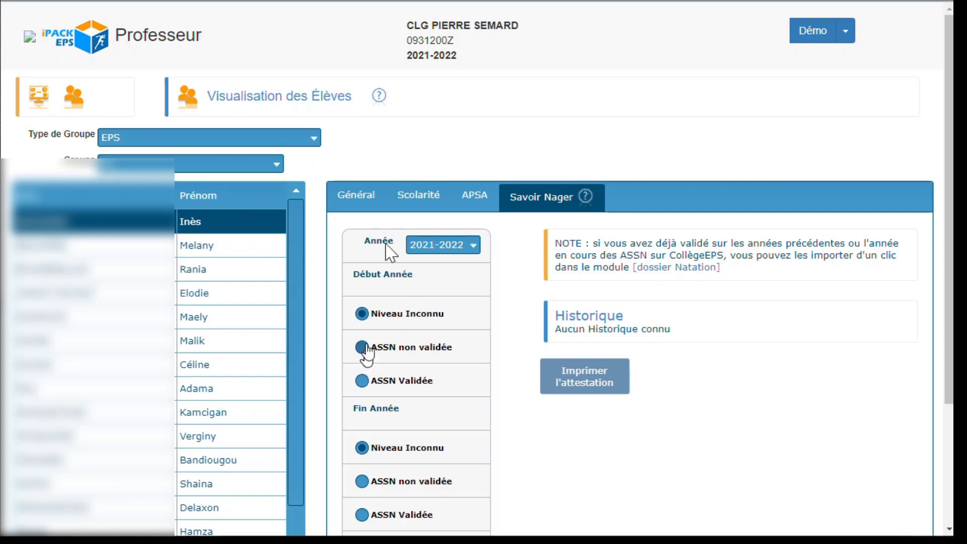
pyautogui.scroll(-1, 509, 331)
pyautogui.click(361, 298)
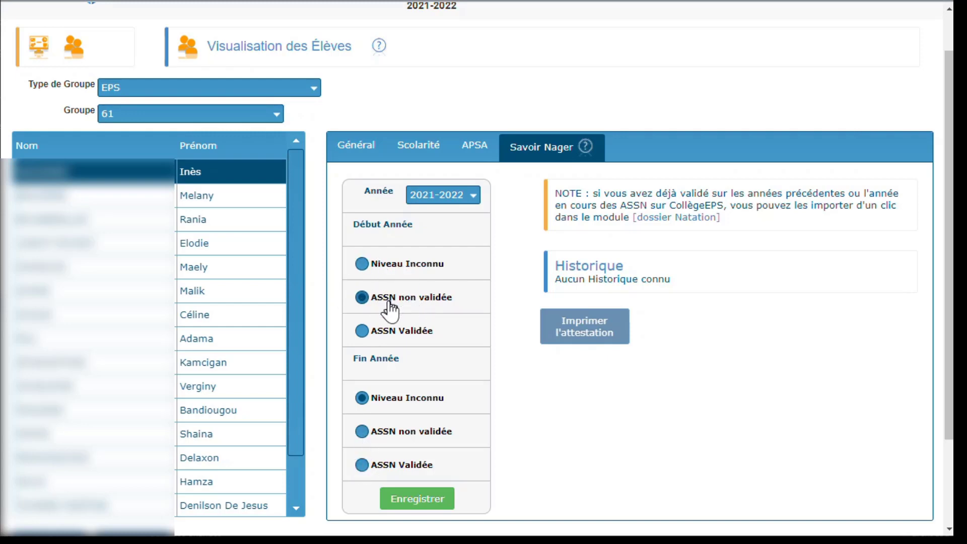
pyautogui.click(362, 464)
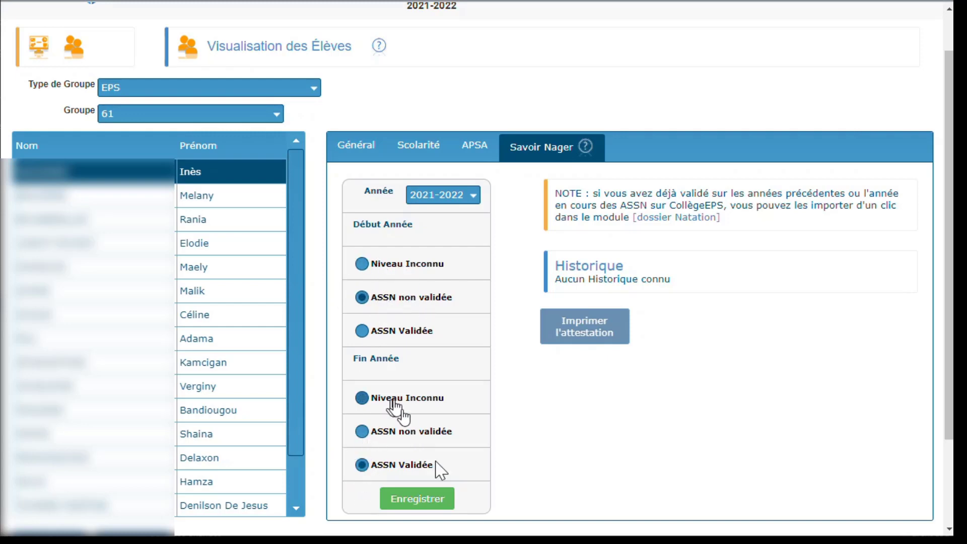
pyautogui.click(427, 500)
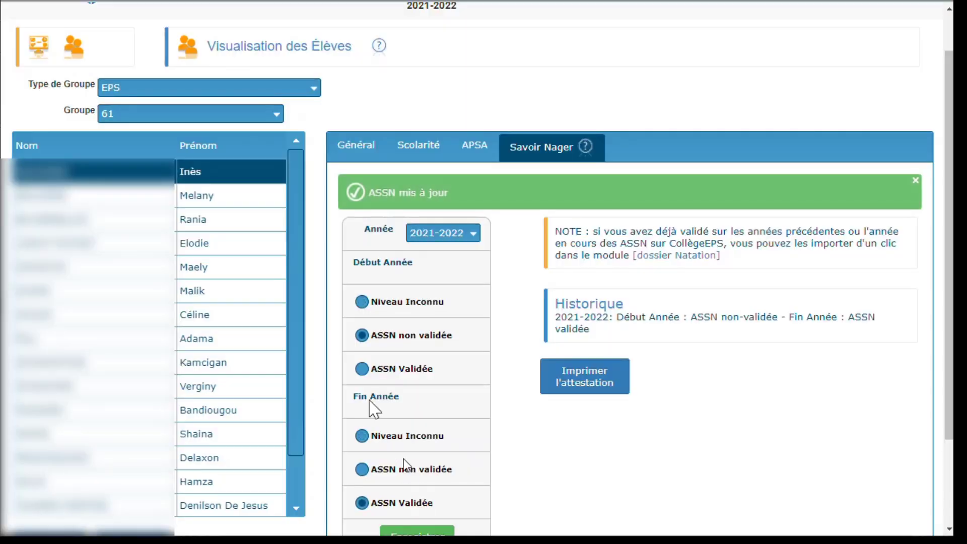
pyautogui.scroll(2, 166, 103)
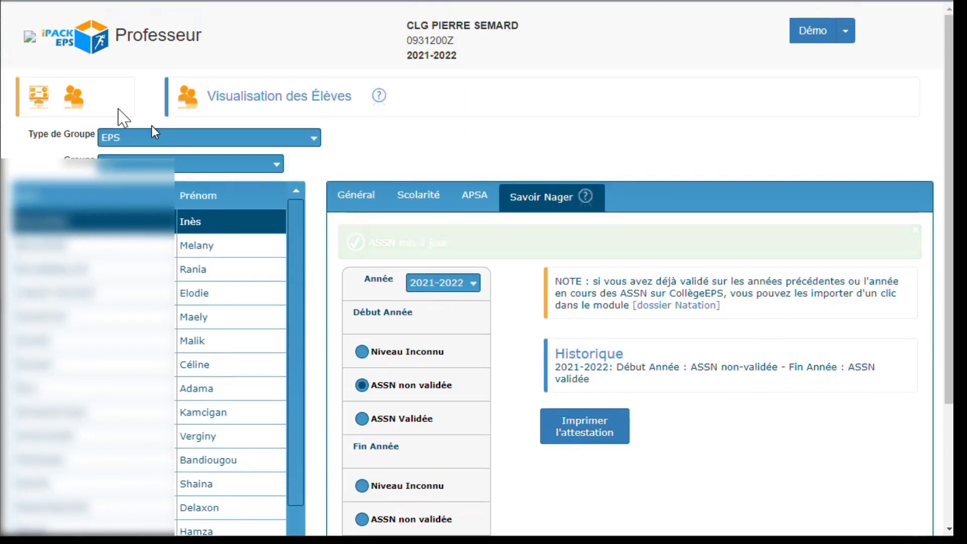
# - Return to the Validation ASSN list through Les Dossiers et Projets and the Dossier Natation
pyautogui.click(39, 95)
pyautogui.scroll(-3, 373, 249)
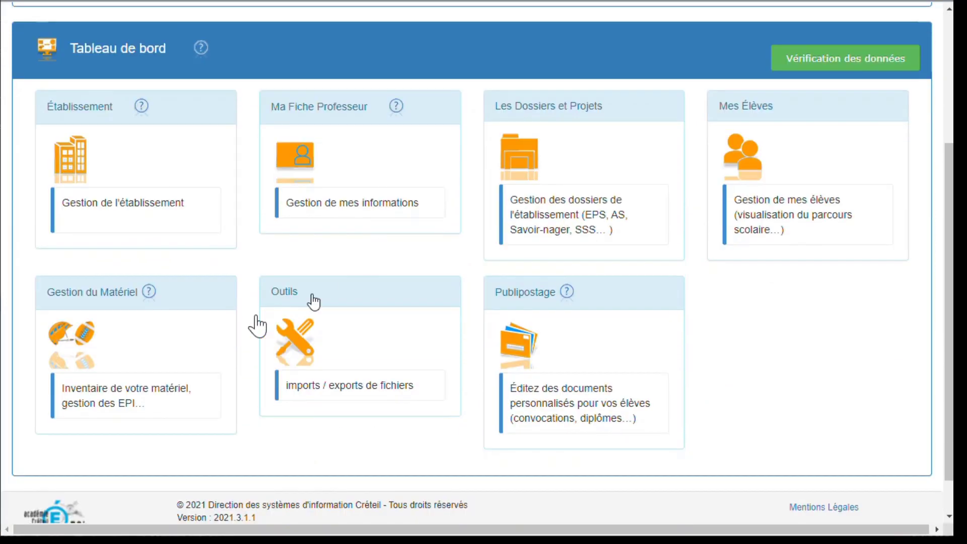
pyautogui.click(536, 181)
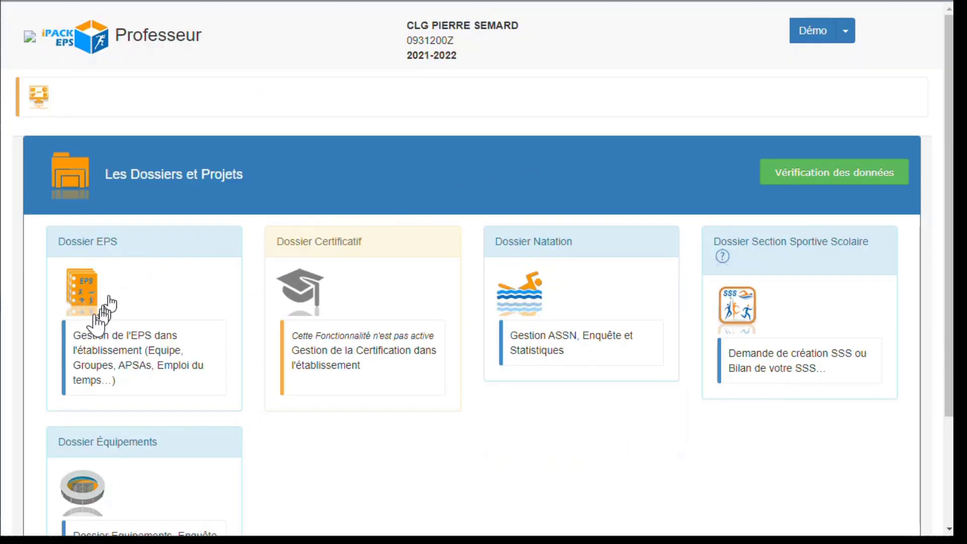
pyautogui.click(536, 302)
pyautogui.click(55, 217)
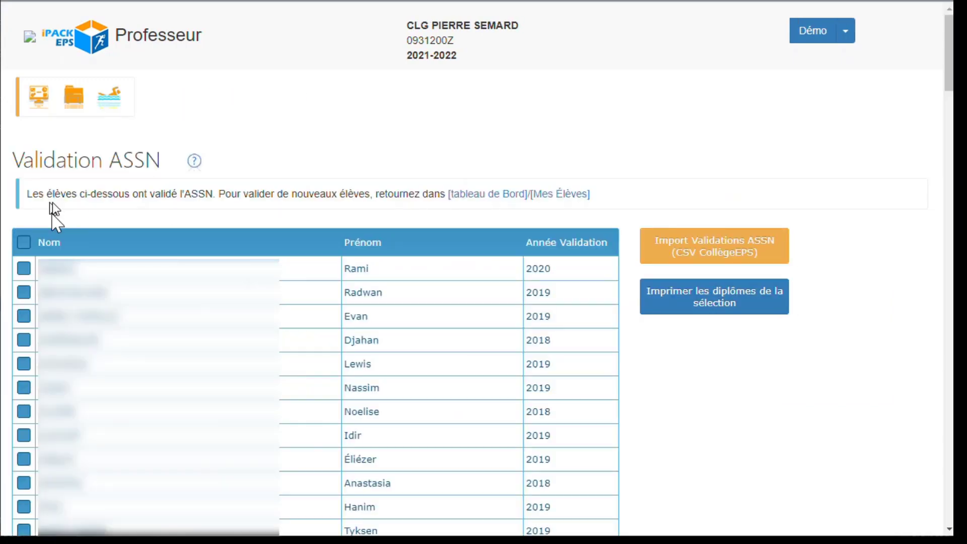
pyautogui.click(576, 248)
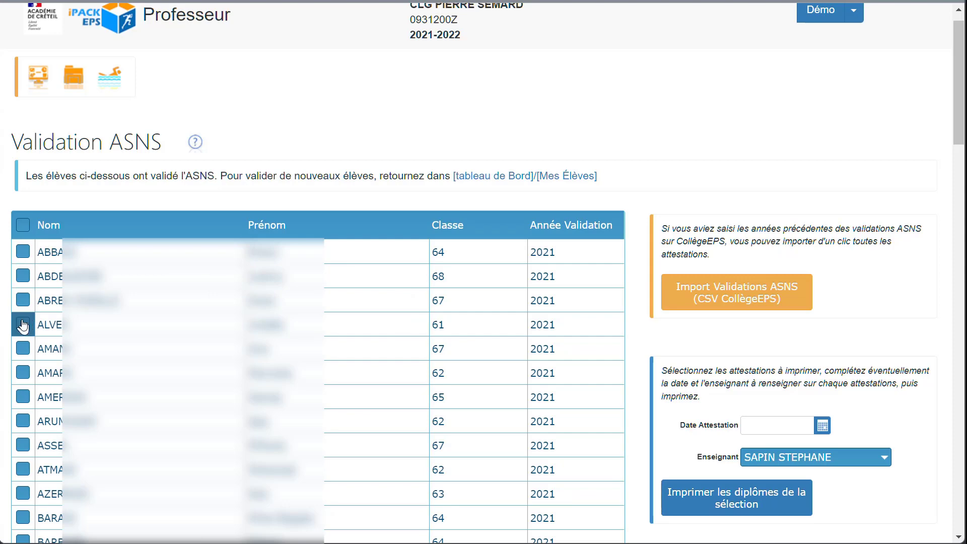
# - Try selecting all pupils and only the first, third and fourth in the Validation ASNS list, and clear the selection
pyautogui.click(22, 225)
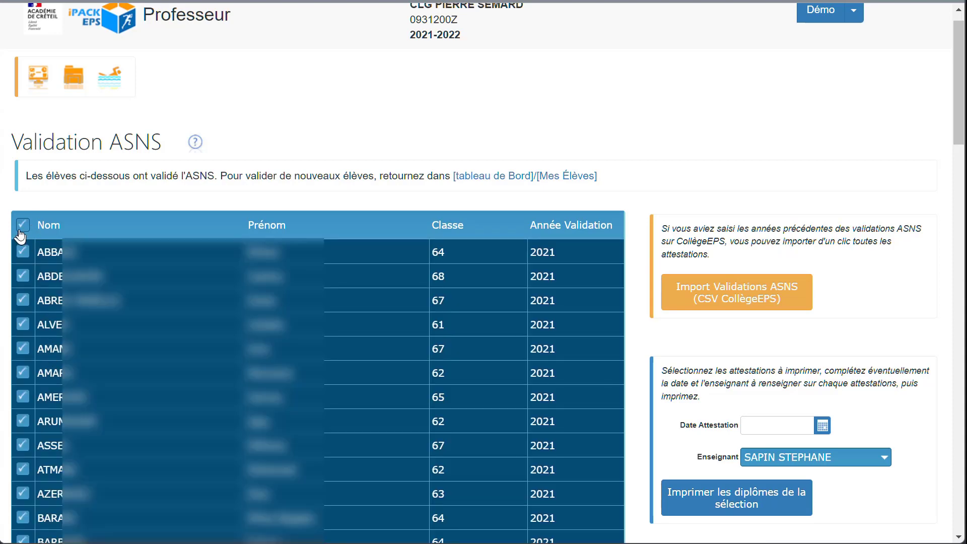
pyautogui.click(22, 225)
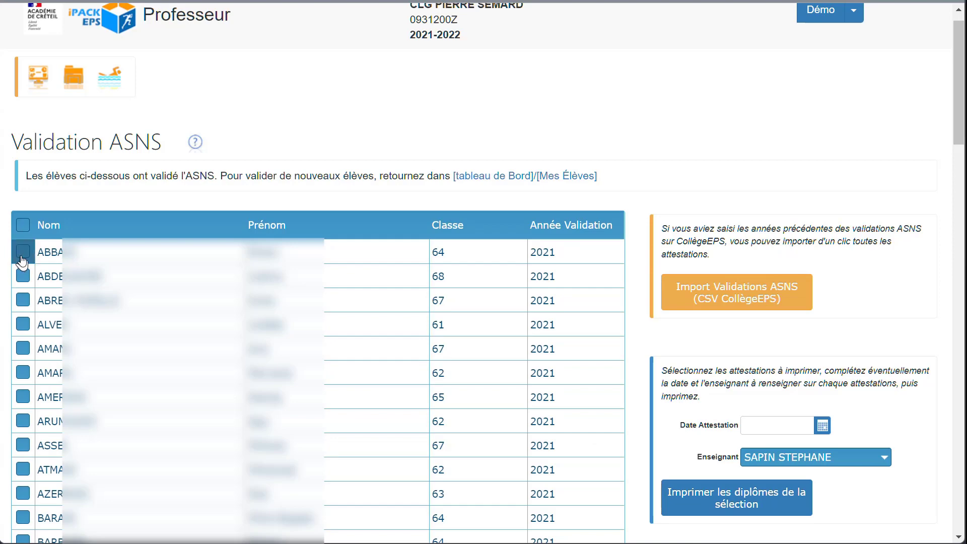
pyautogui.click(22, 252)
pyautogui.click(22, 301)
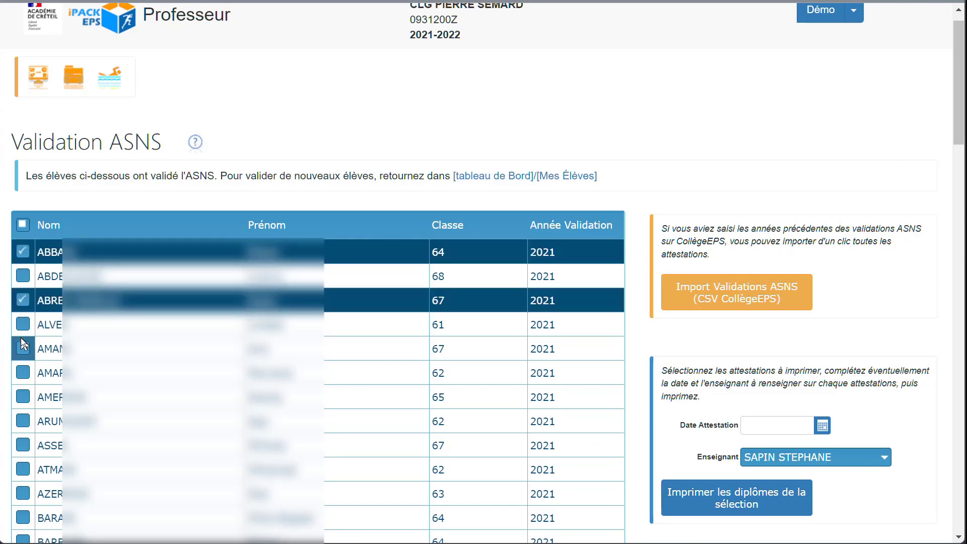
pyautogui.click(22, 325)
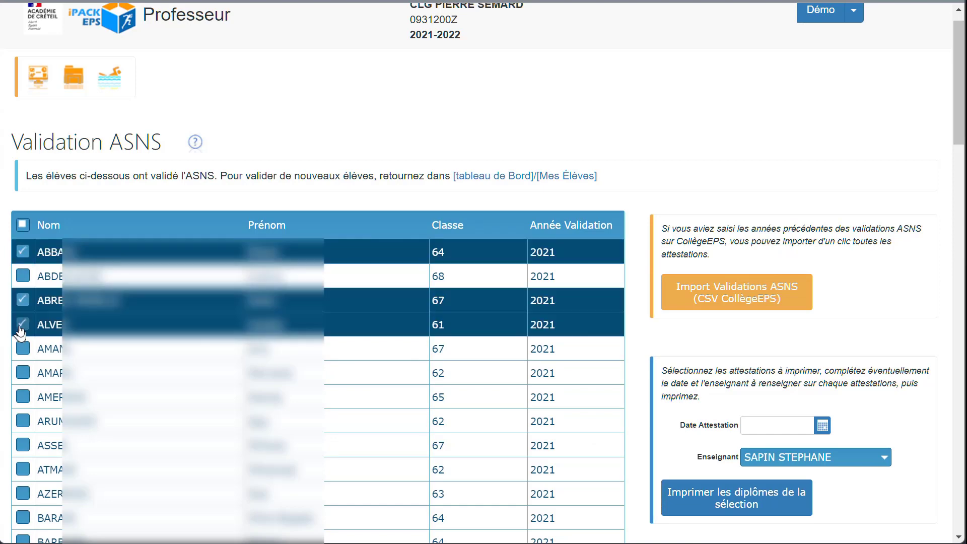
pyautogui.click(22, 226)
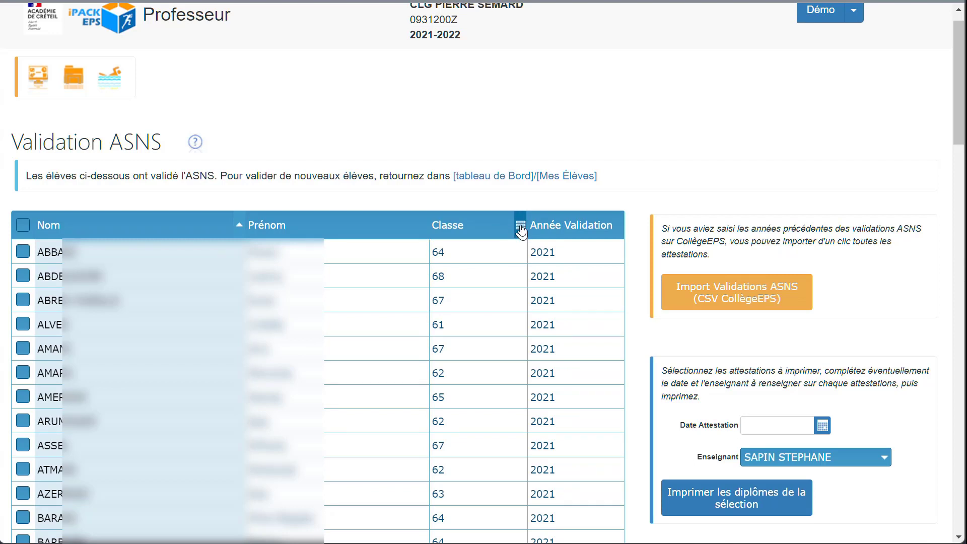
# - Filter the Classe column to rows containing 64 and select all the filtered pupils
pyautogui.click(520, 228)
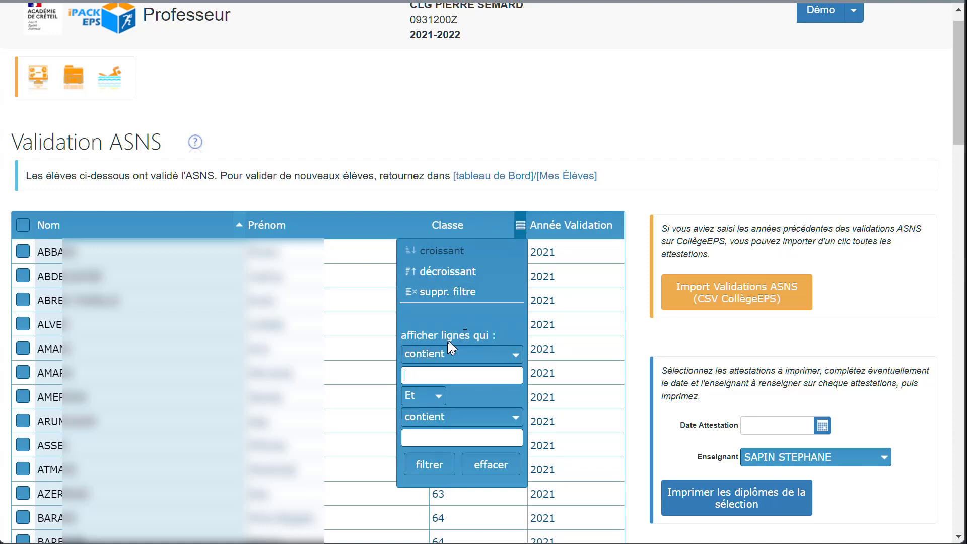
pyautogui.click(439, 372)
pyautogui.write('64')
pyautogui.click(427, 471)
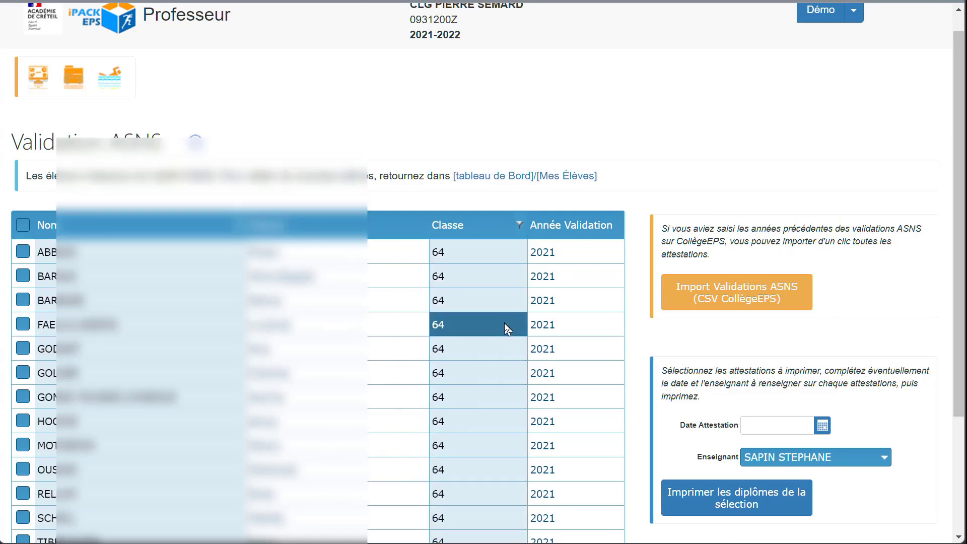
pyautogui.scroll(-1, 504, 325)
pyautogui.scroll(-1, 504, 322)
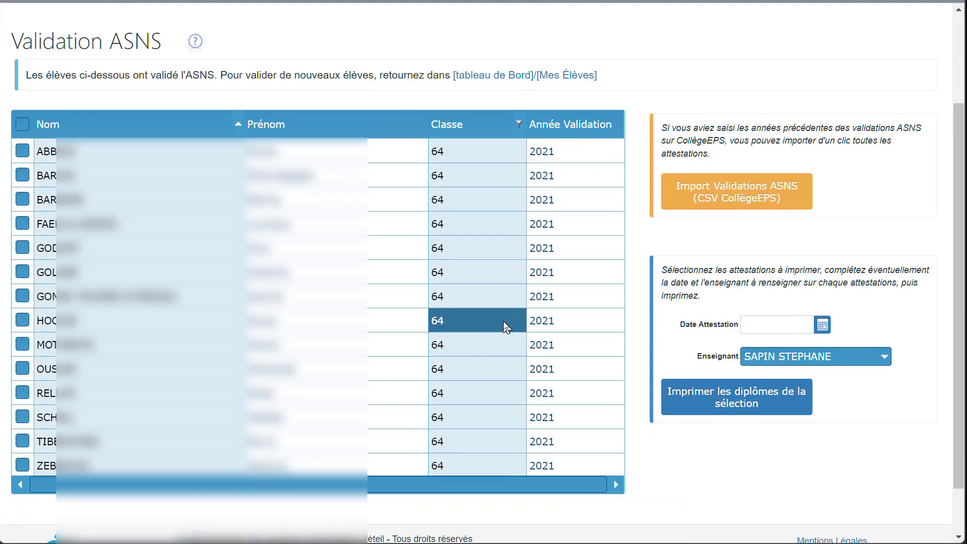
pyautogui.click(23, 125)
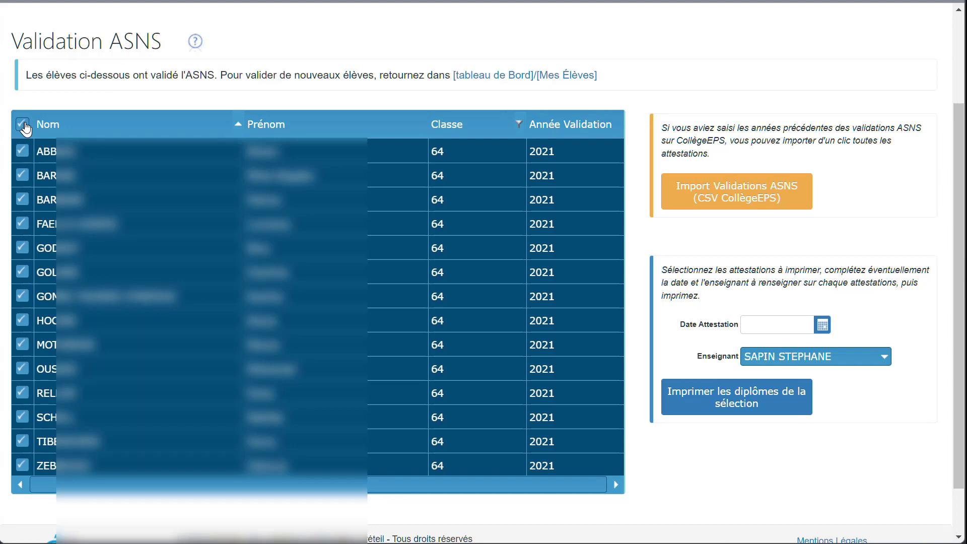
# - Set the Date Attestation to 04/05/2022 and choose the teacher to name on the attestations
pyautogui.click(821, 325)
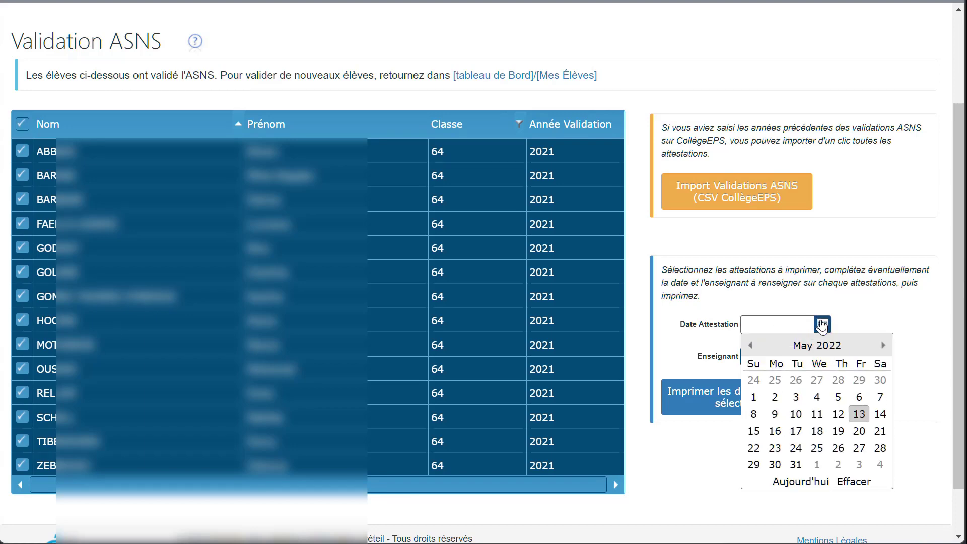
pyautogui.click(817, 398)
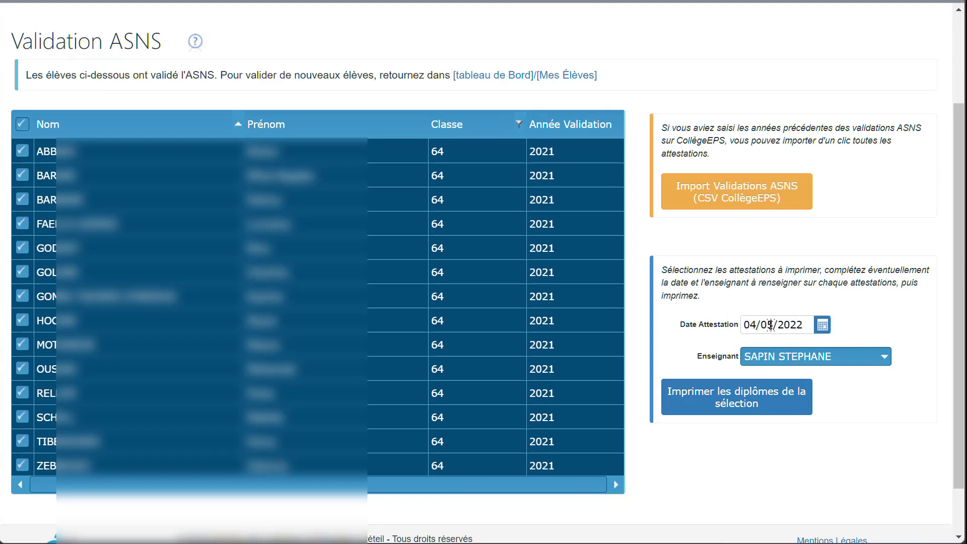
pyautogui.scroll(1, 763, 357)
pyautogui.click(762, 382)
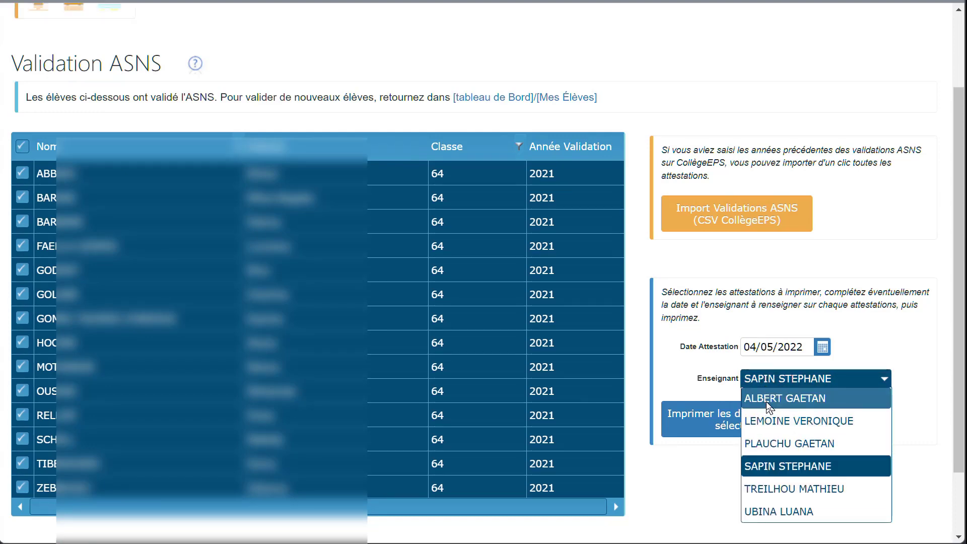
pyautogui.click(754, 467)
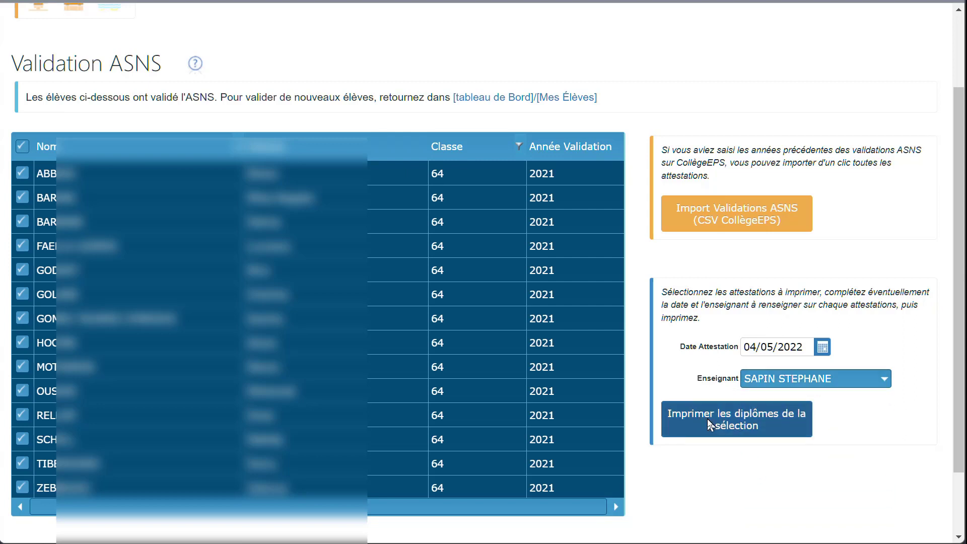
# - Generate the diplomas of the selected pupils and save them as 0931200Z_ASNS.pdf in the iPack folder under TMP
pyautogui.click(707, 419)
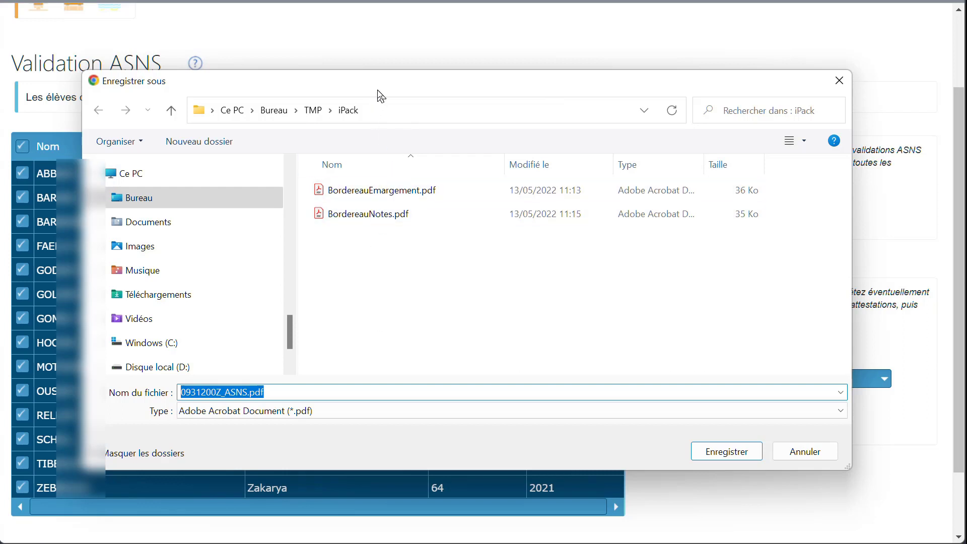
pyautogui.moveTo(380, 95); pyautogui.dragTo(359, 86)
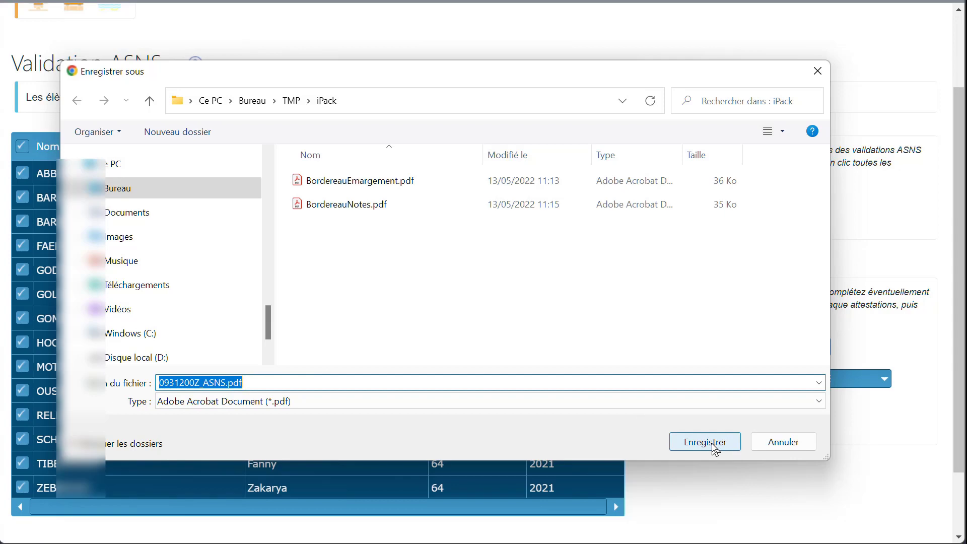
pyautogui.moveTo(595, 81); pyautogui.dragTo(607, 22)
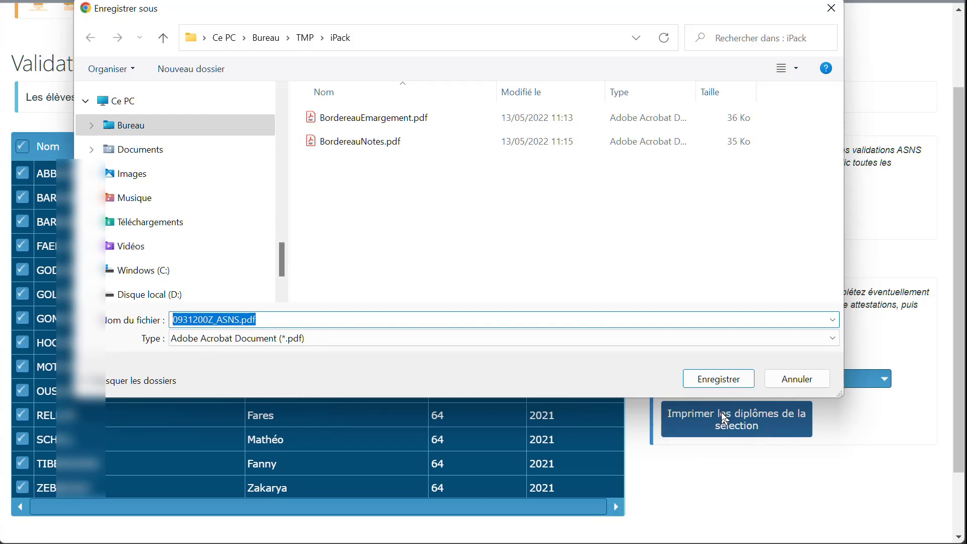
pyautogui.moveTo(488, 17); pyautogui.dragTo(524, 120)
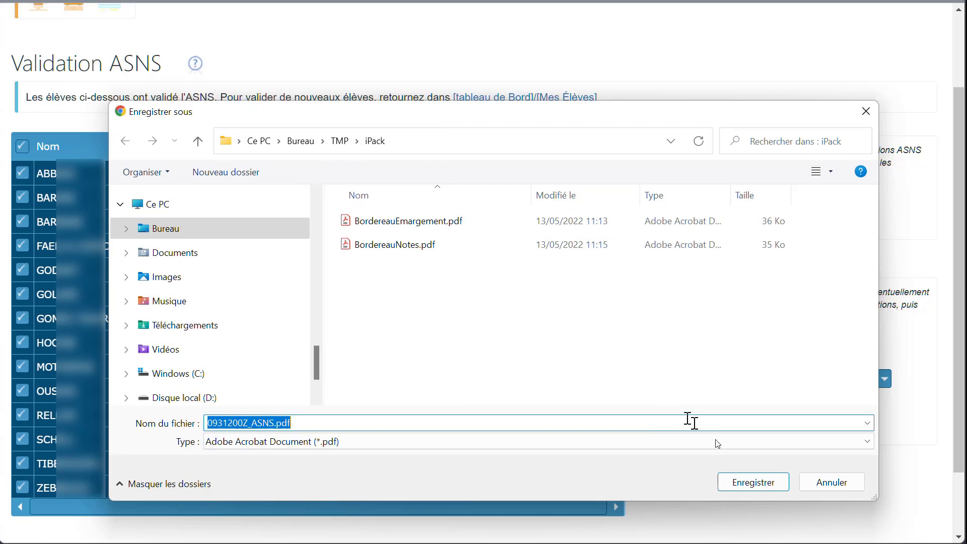
pyautogui.click(752, 481)
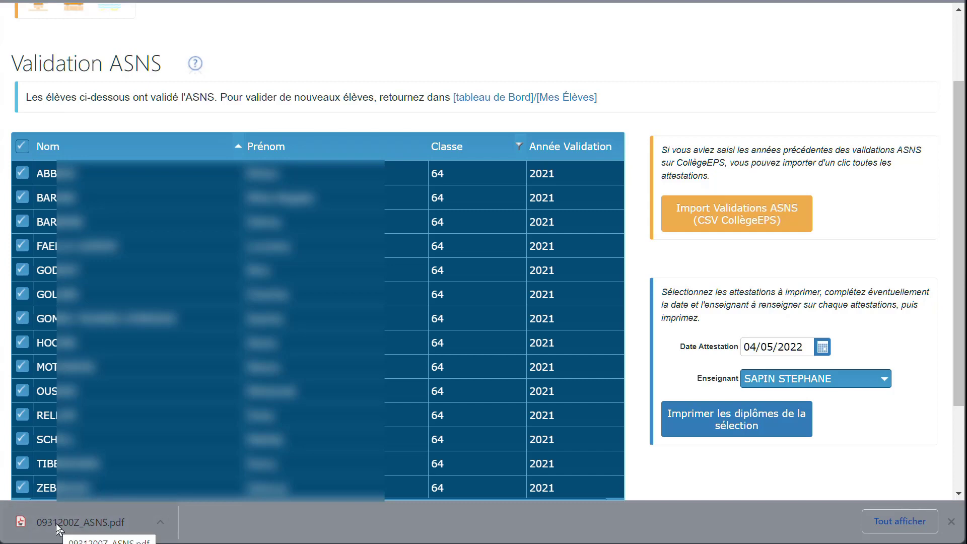
# - Open the saved 0931200Z_ASNS.pdf and look through the pupils' swimming attestations
pyautogui.click(56, 524)
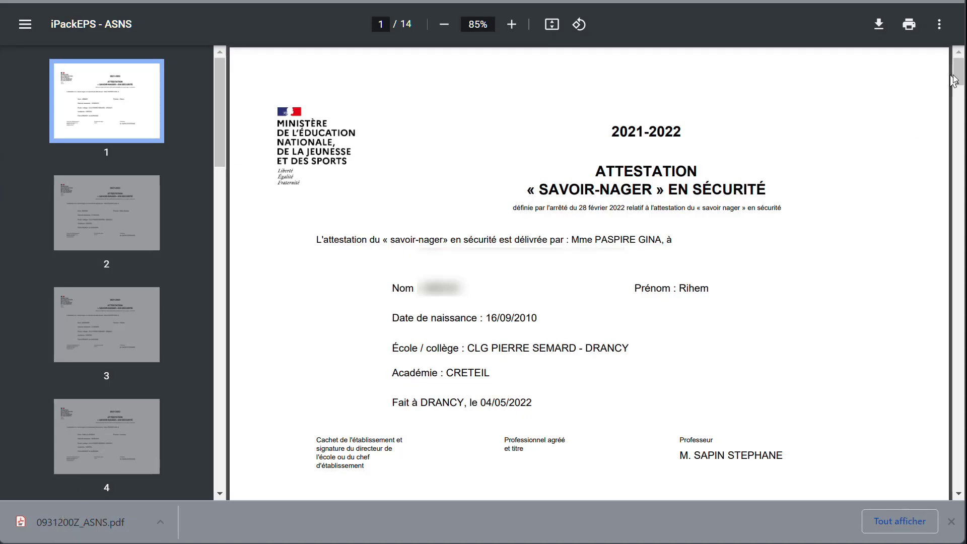
pyautogui.moveTo(954, 75); pyautogui.dragTo(956, 74)
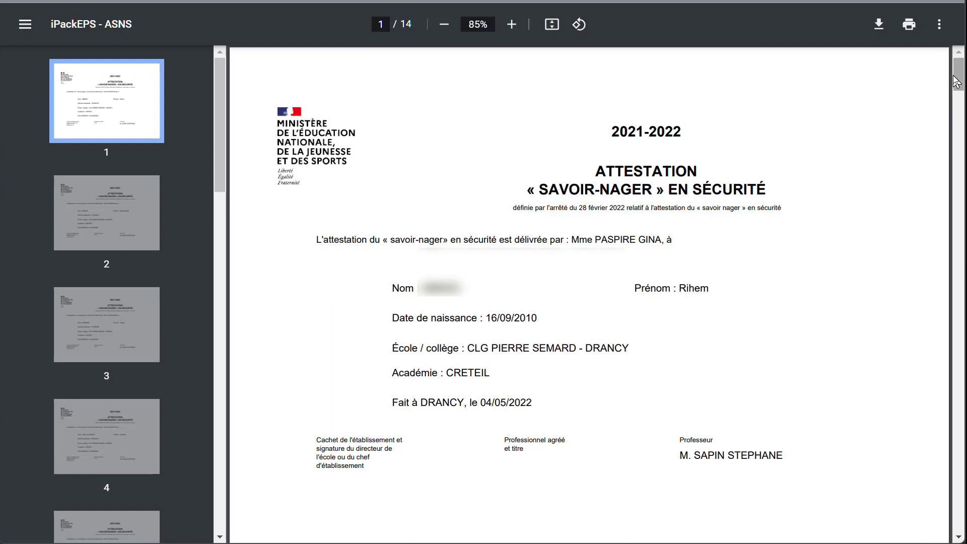
pyautogui.click(149, 216)
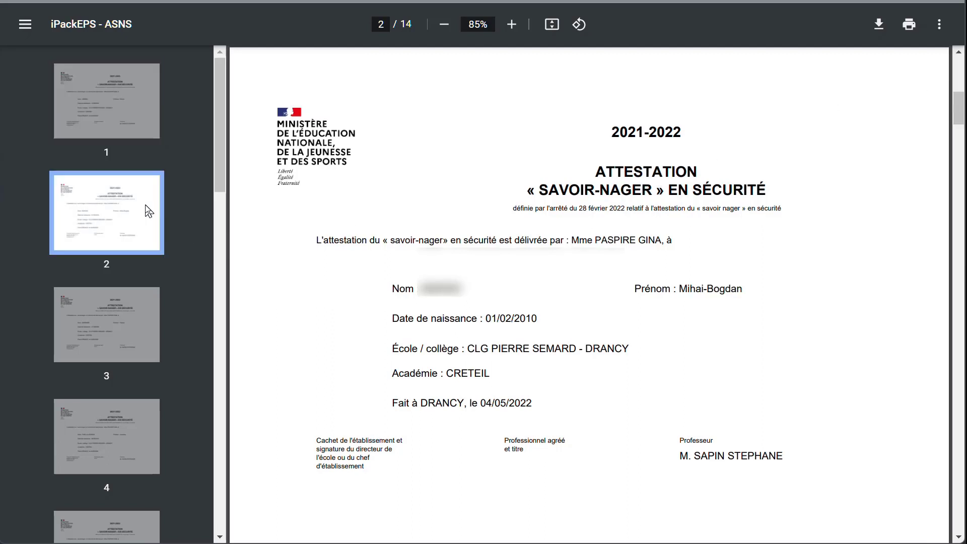
pyautogui.click(124, 317)
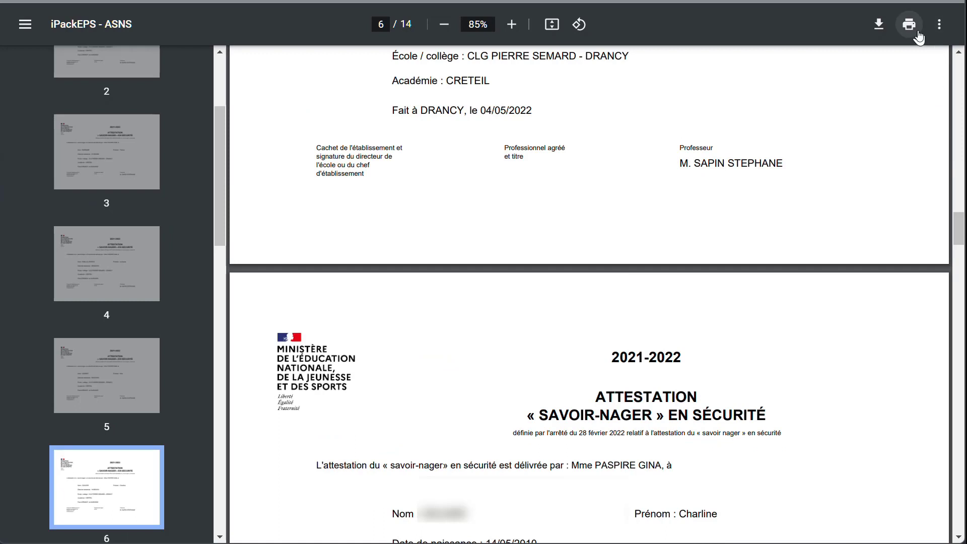